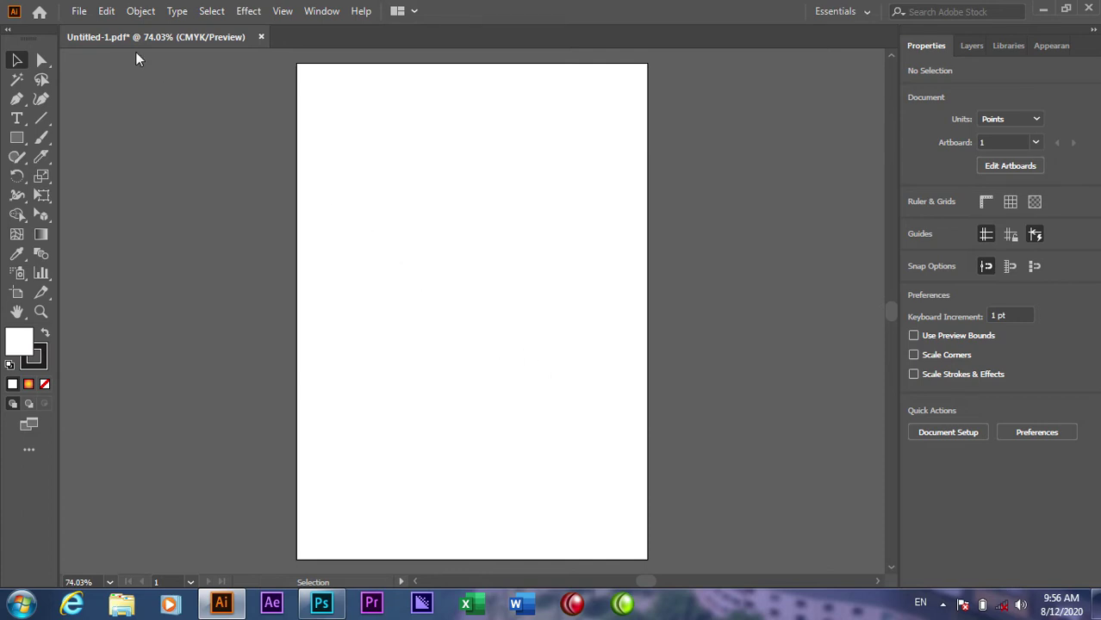
Place the design.pdf certificate, nudge it right, and begin a new landscape A4 document
click(106, 11)
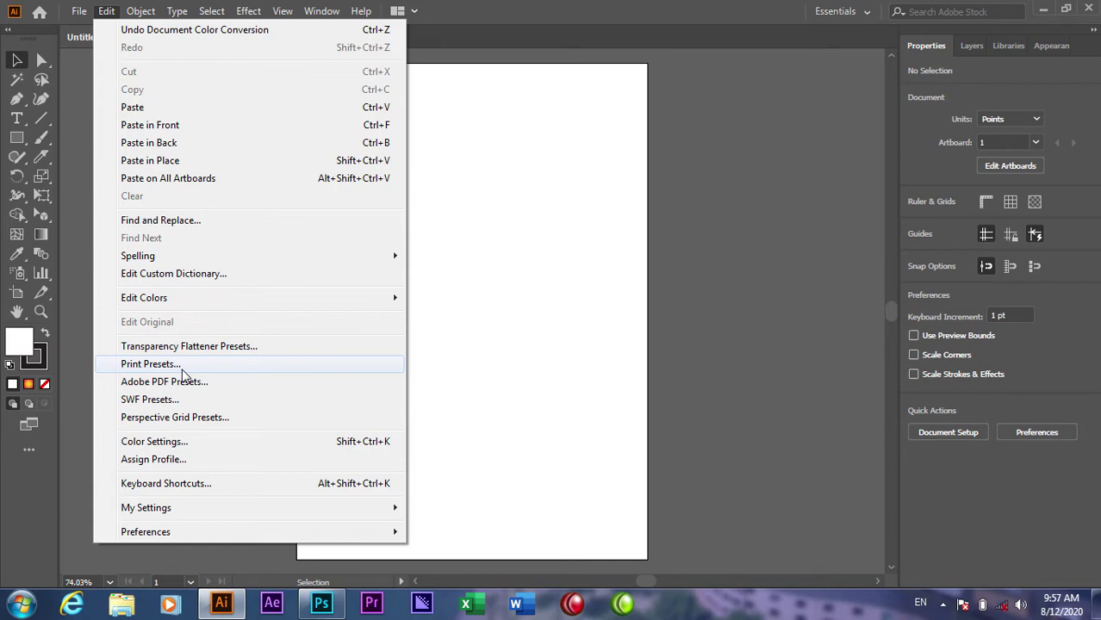
click(472, 294)
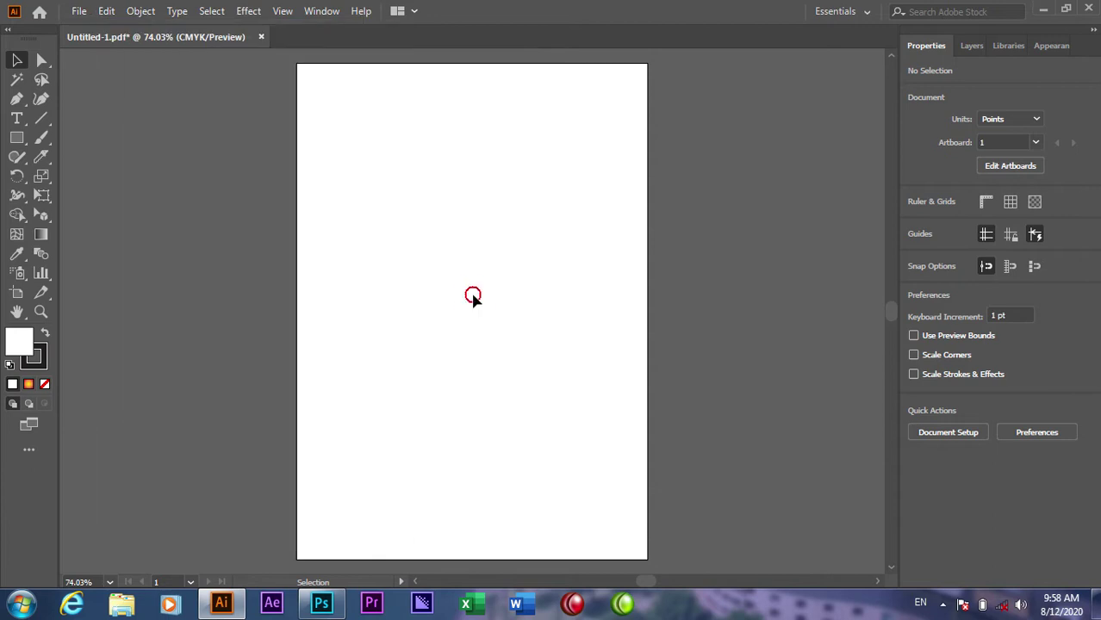
click(1043, 9)
mouse_move(37, 175)
mouse_down()
mouse_move(222, 608)
mouse_move(435, 252)
mouse_move(429, 242)
mouse_up()
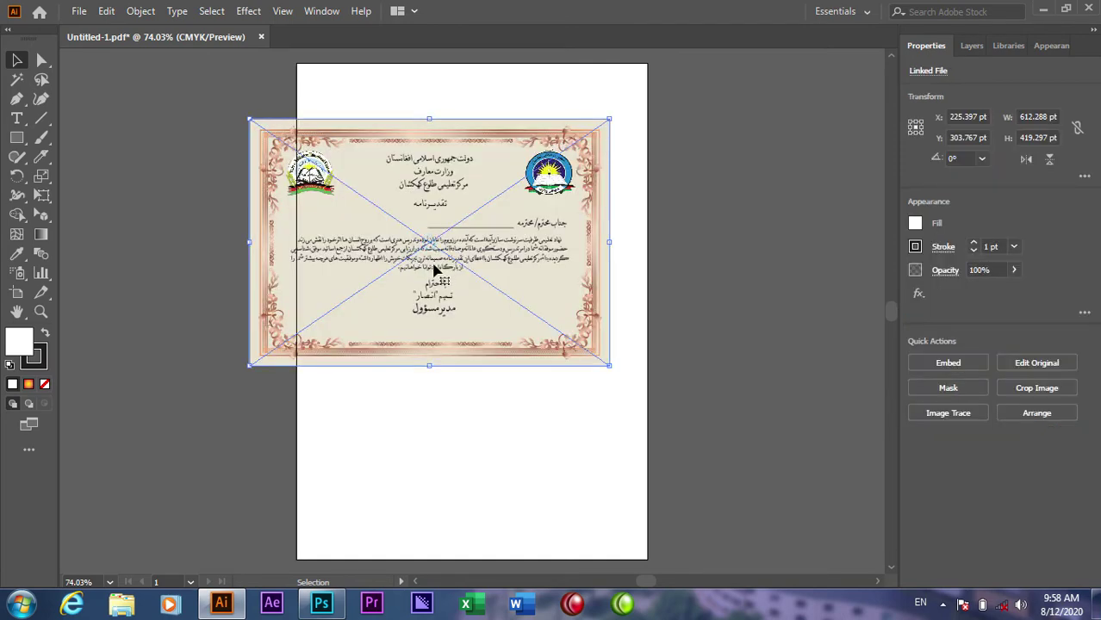
drag(435, 269, 468, 269)
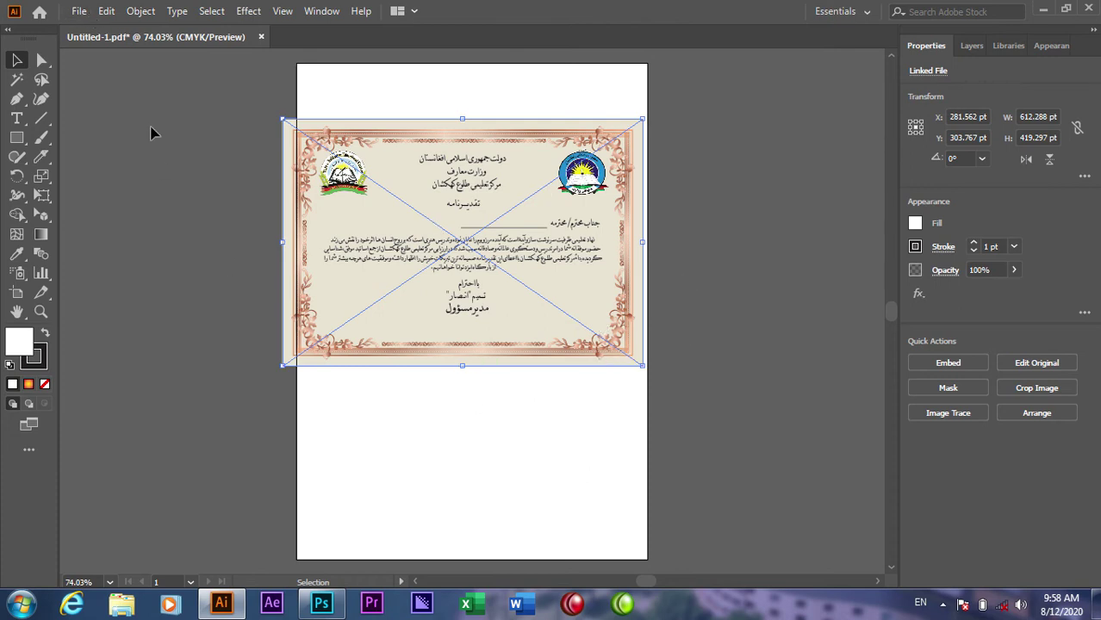
click(79, 12)
click(118, 36)
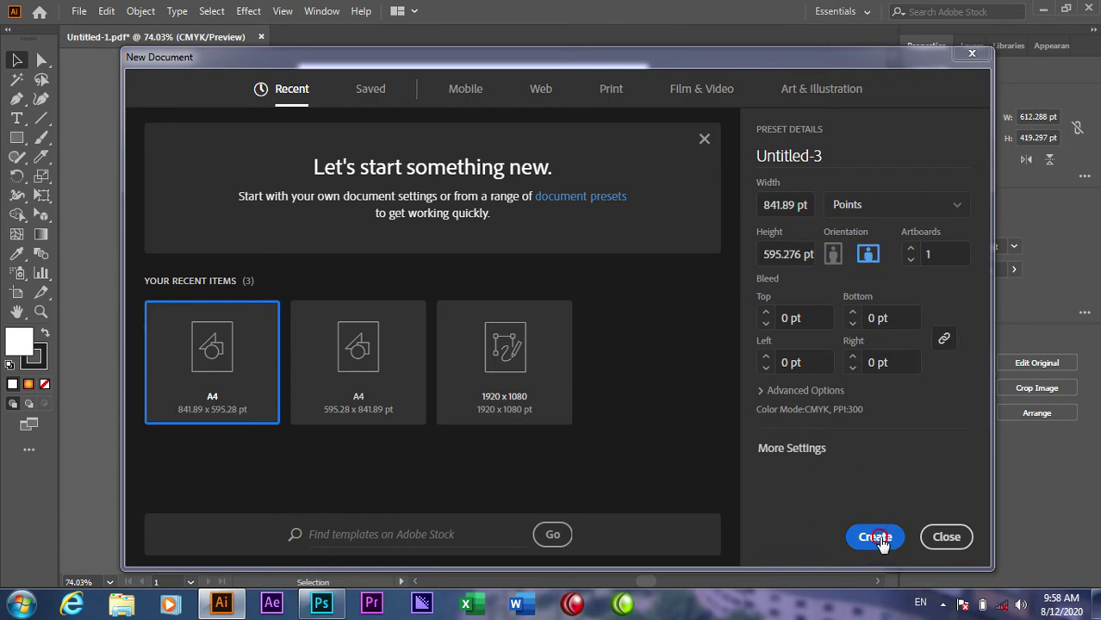
Create Untitled-3 and scale a certificate copy to fill its 841.89 × 595.276 pt artboard
click(875, 536)
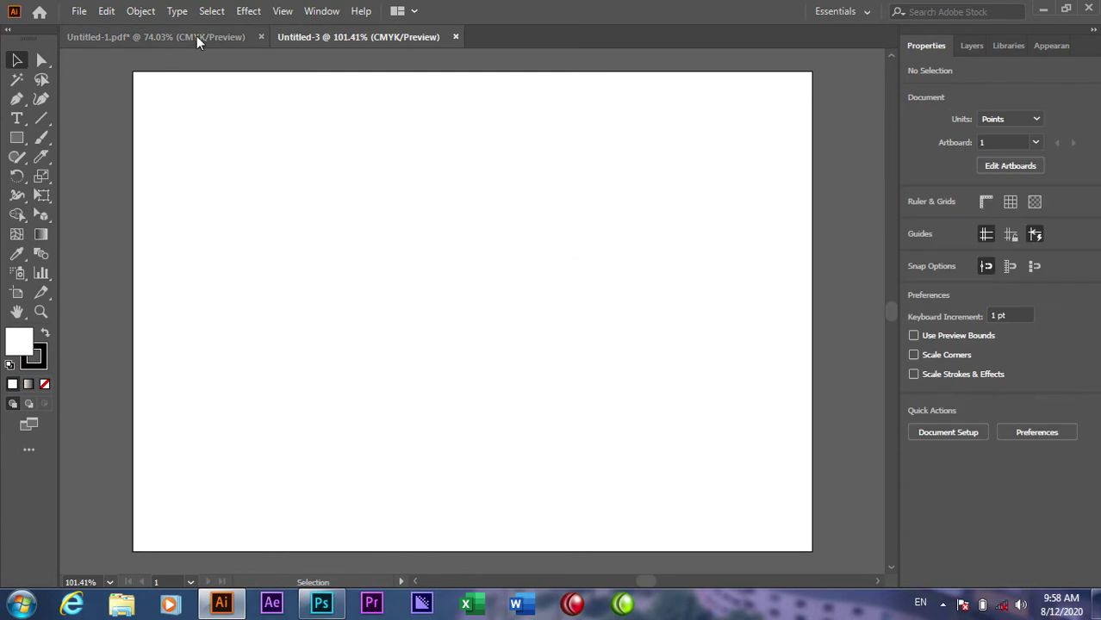
key(ctrl+Tab)
drag(409, 250, 390, 54)
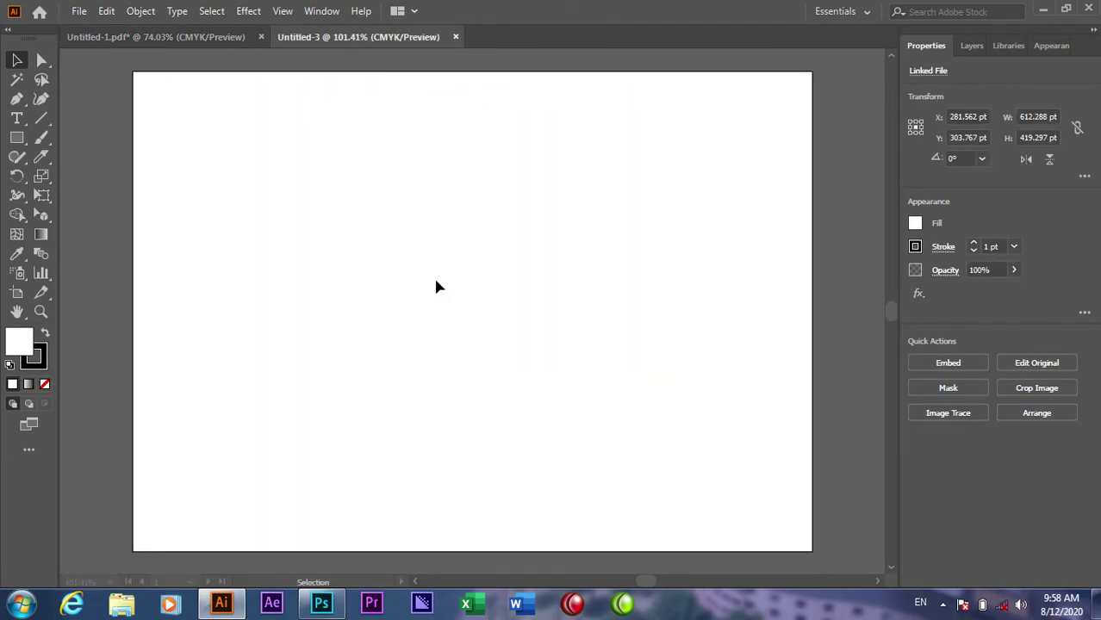
mouse_move(391, 54)
mouse_down()
mouse_move(434, 276)
mouse_move(376, 269)
mouse_move(349, 291)
mouse_move(342, 258)
mouse_move(362, 270)
mouse_up()
mouse_move(627, 409)
mouse_down()
mouse_move(830, 562)
mouse_move(812, 551)
mouse_up()
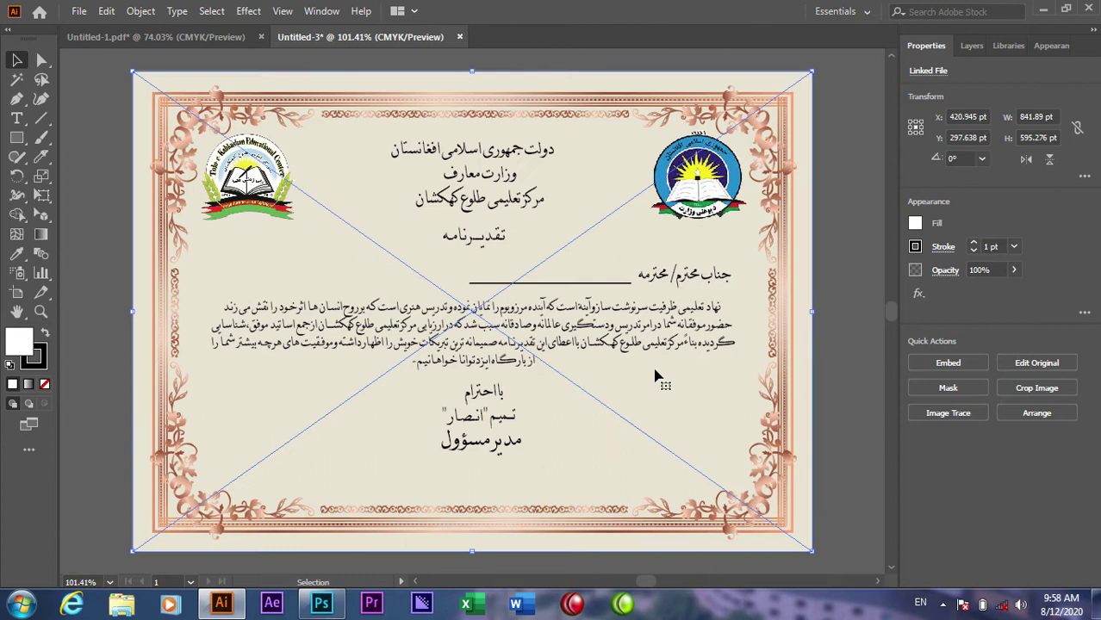
click(840, 394)
click(526, 314)
click(106, 11)
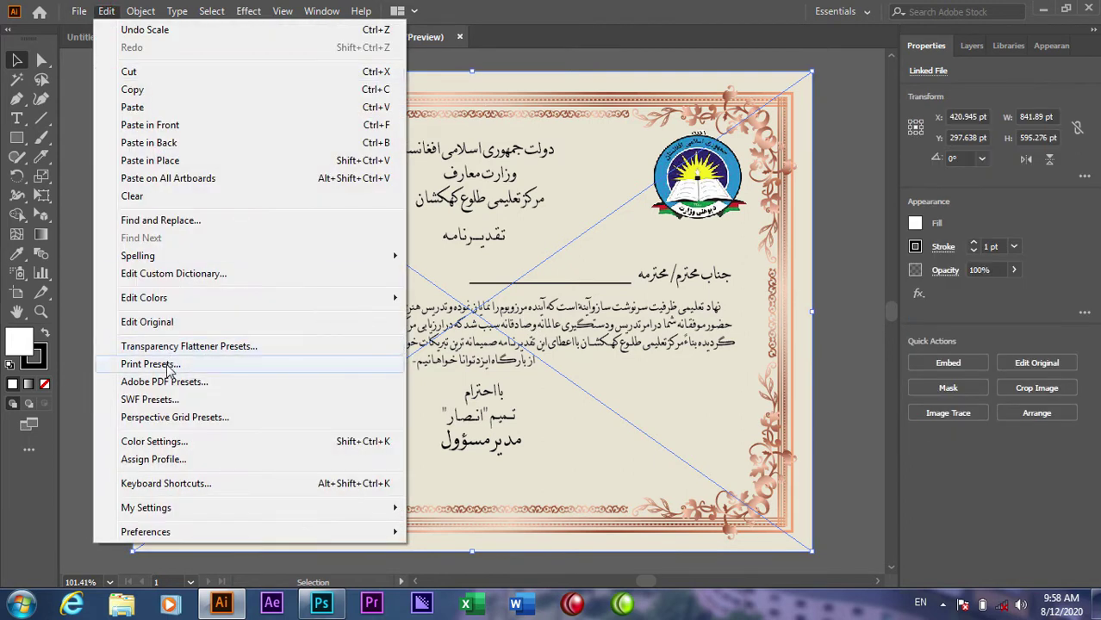
Open Print Presets, compare [Default] and [Default Web/Video/Mobile] settings, then reselect [Default]
click(170, 365)
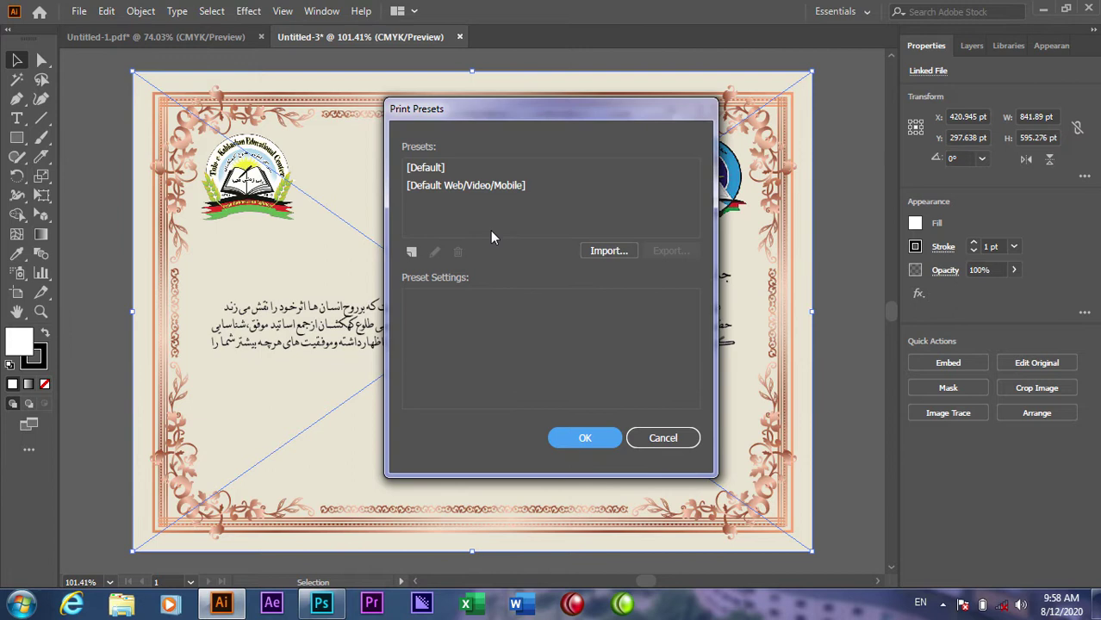
click(432, 168)
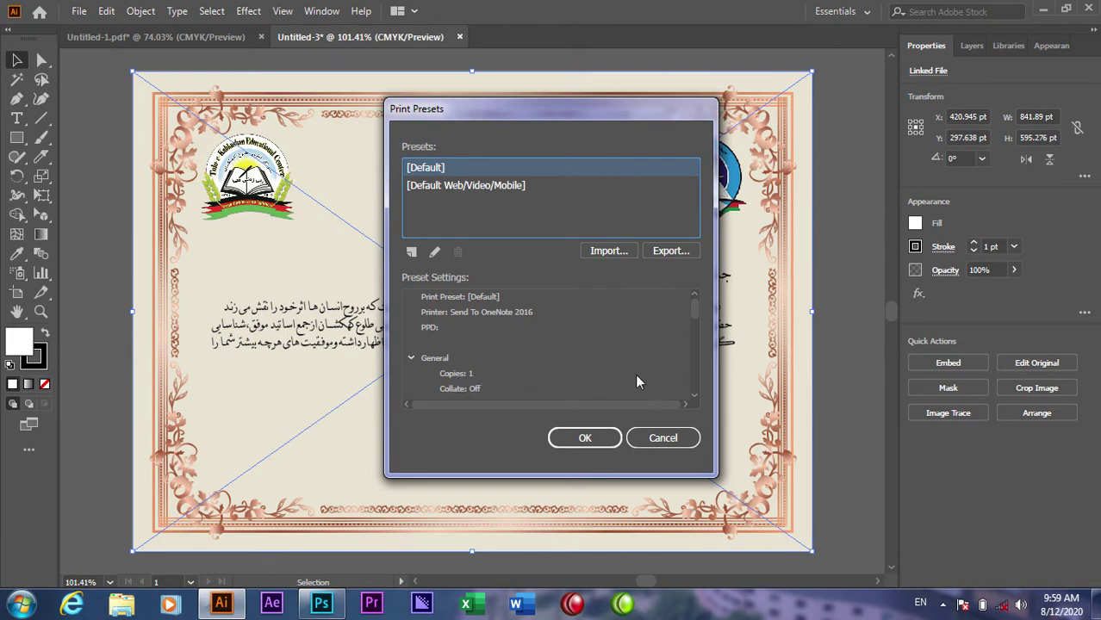
mouse_move(694, 308)
mouse_down()
mouse_move(686, 382)
mouse_move(694, 324)
mouse_up()
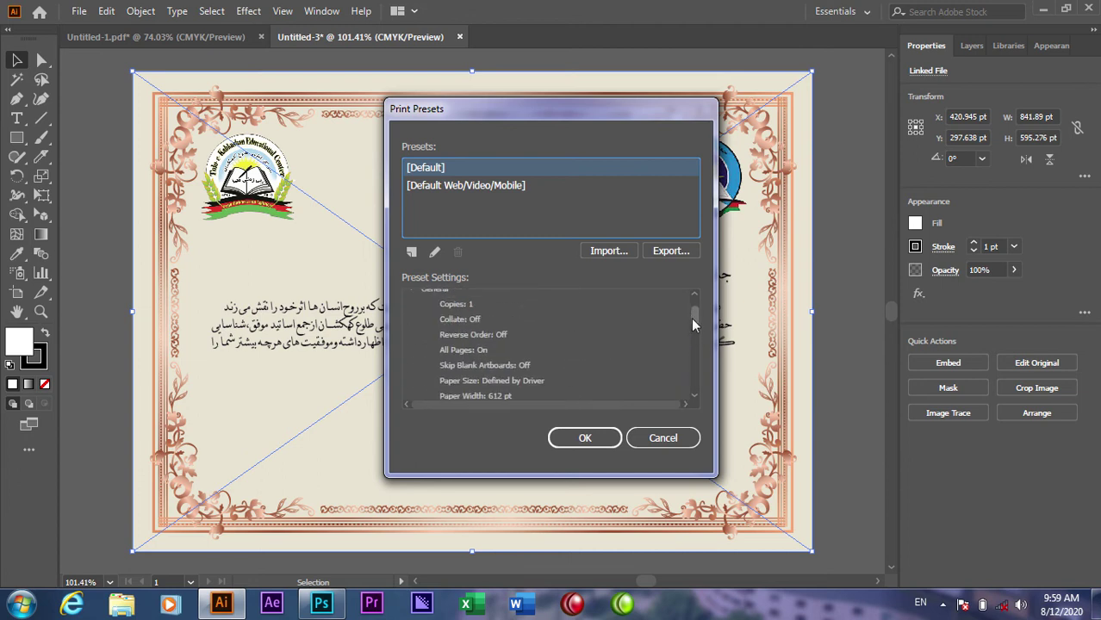
click(463, 189)
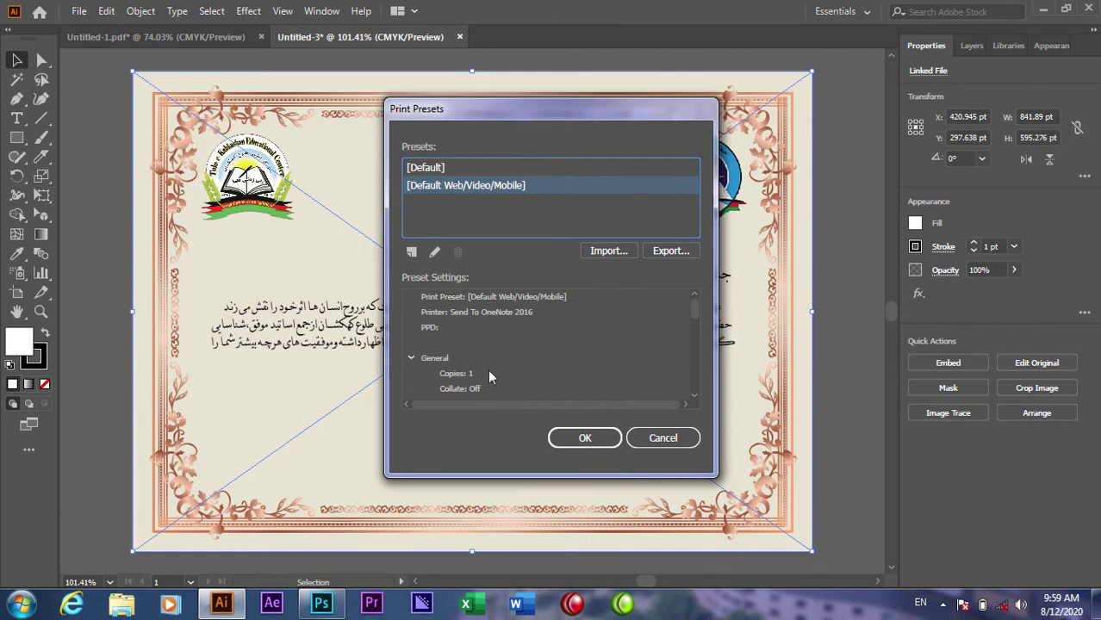
drag(688, 307, 683, 387)
drag(683, 380, 690, 292)
click(440, 167)
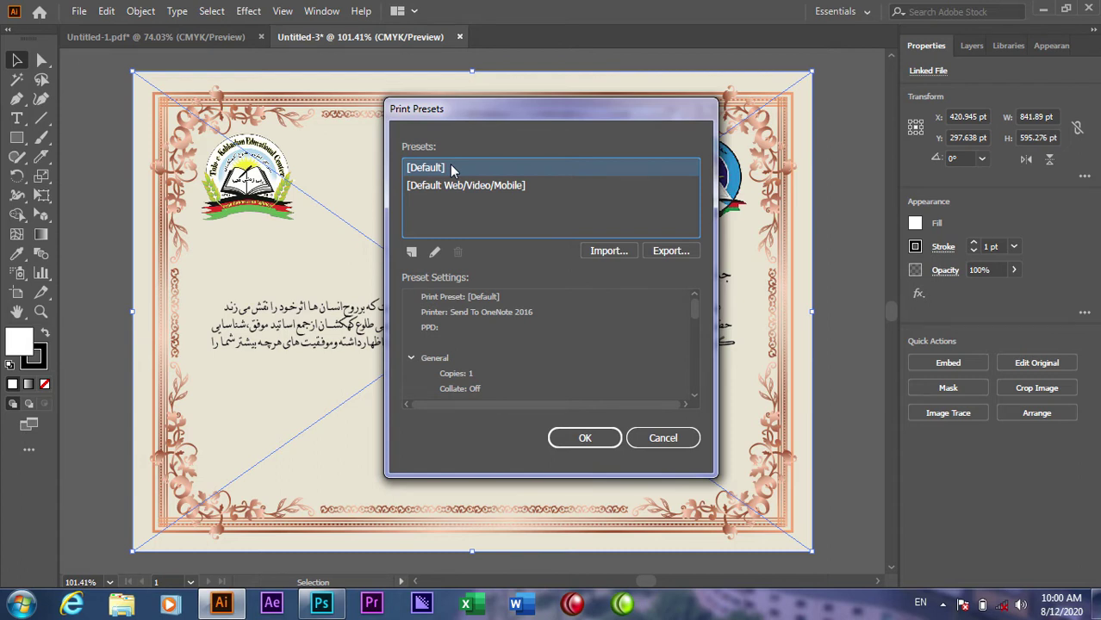
Create a new print preset from [Default] named GFX, keeping Default Printer
click(412, 252)
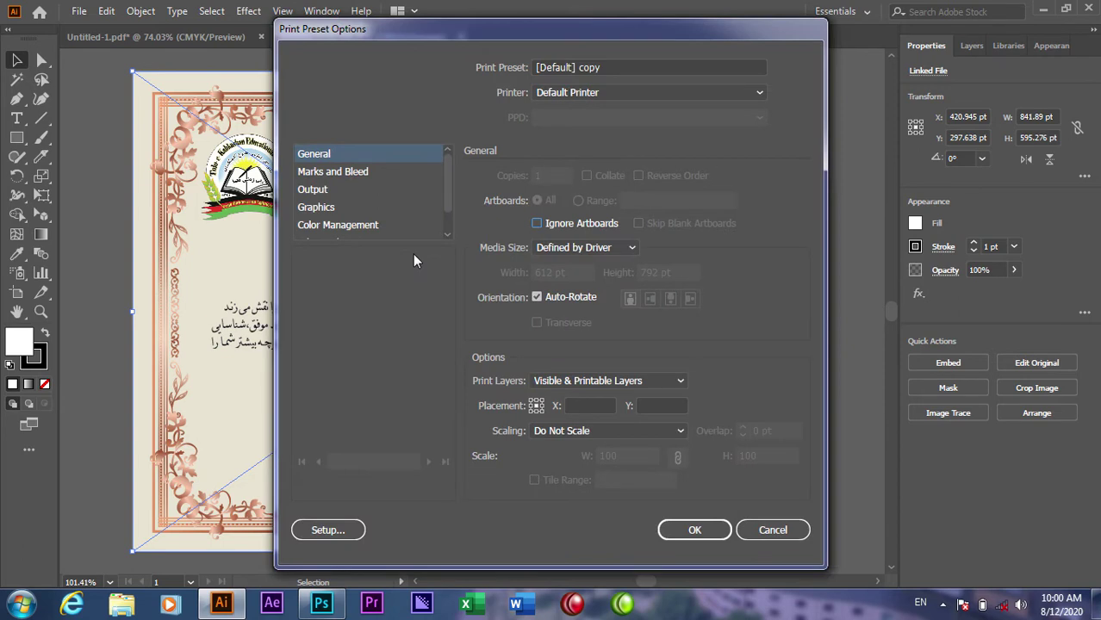
click(616, 68)
drag(617, 67, 488, 67)
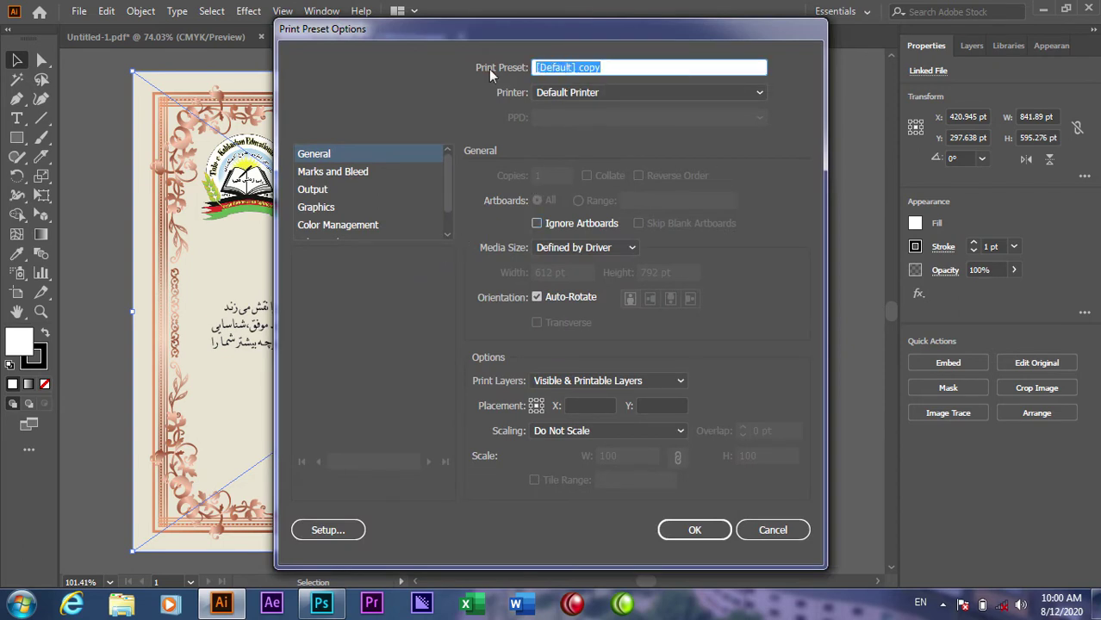
text(GFX)
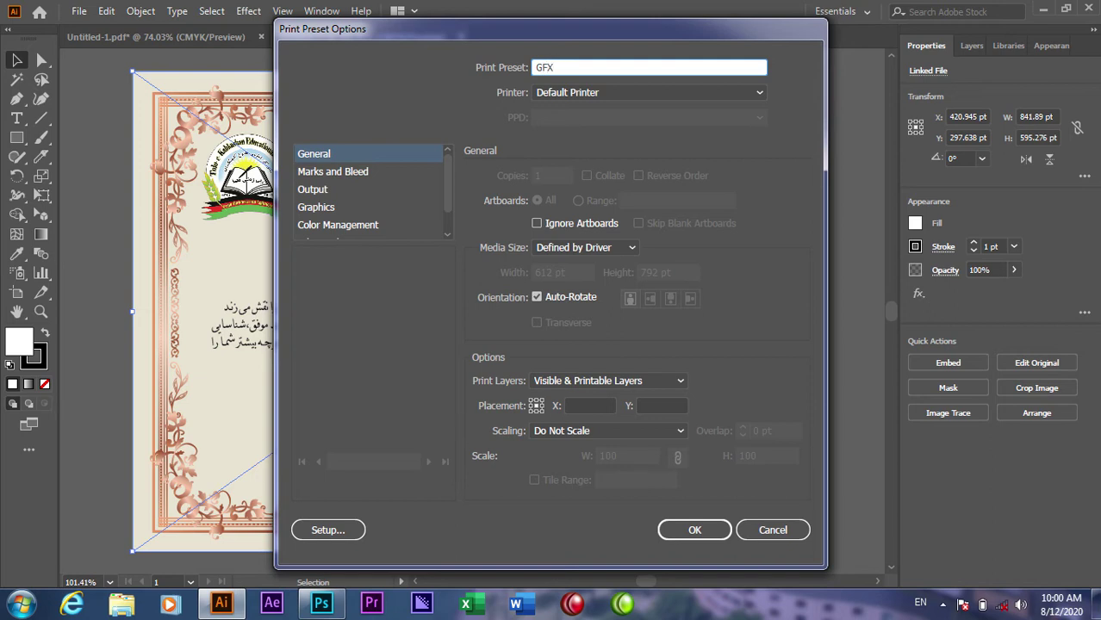
click(598, 93)
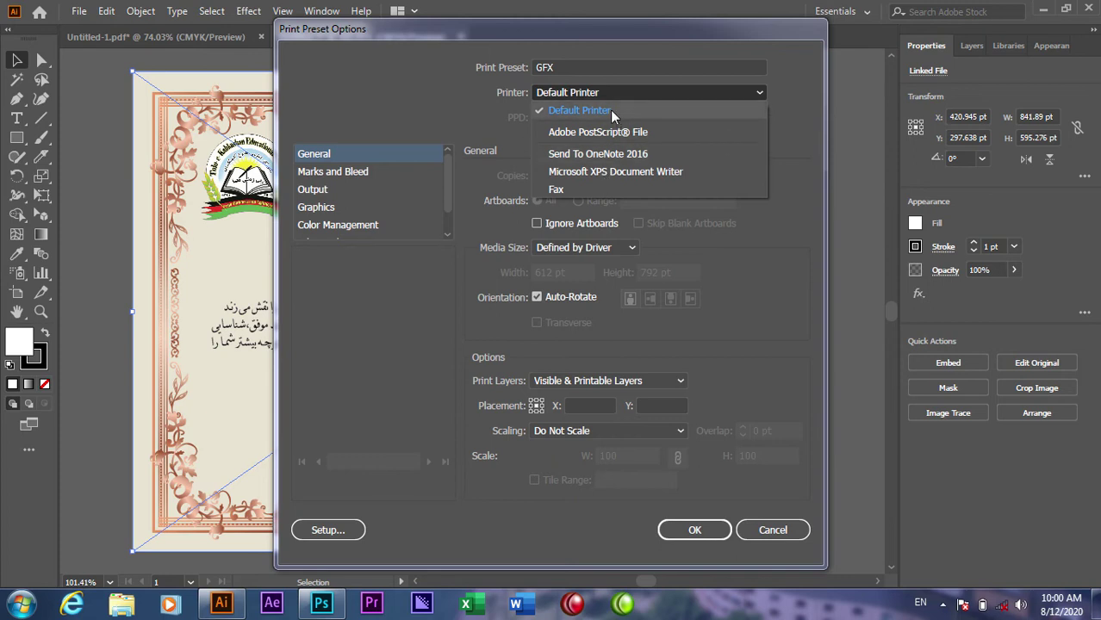
click(610, 111)
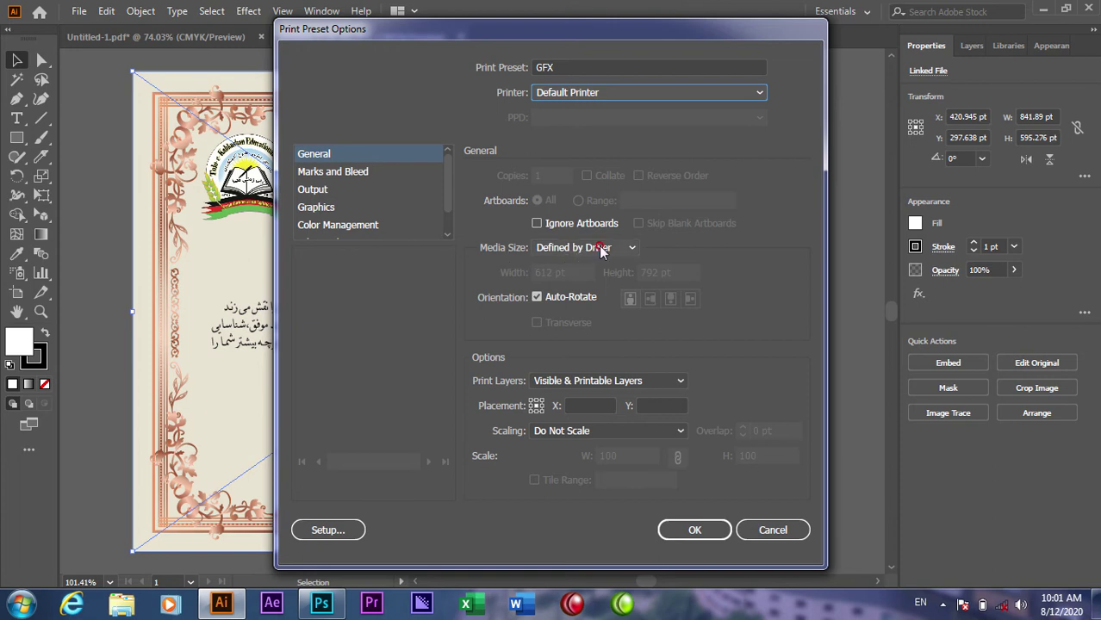
Review media sizes and keep Media Size at Defined by Driver
click(599, 246)
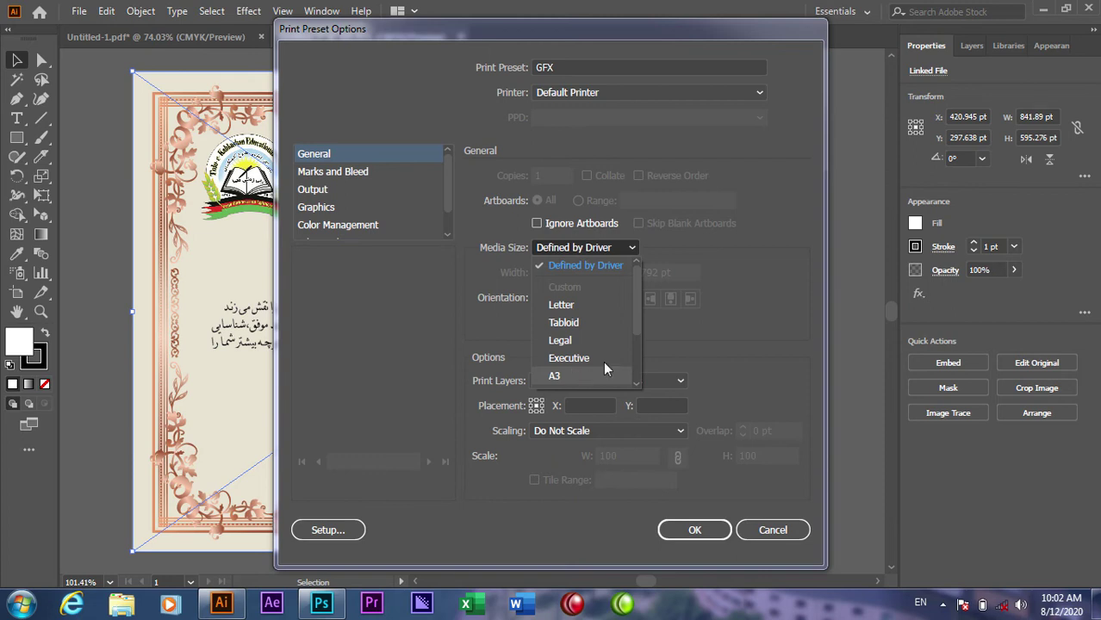
mouse_move(635, 318)
mouse_down()
mouse_move(626, 381)
mouse_move(639, 355)
mouse_up()
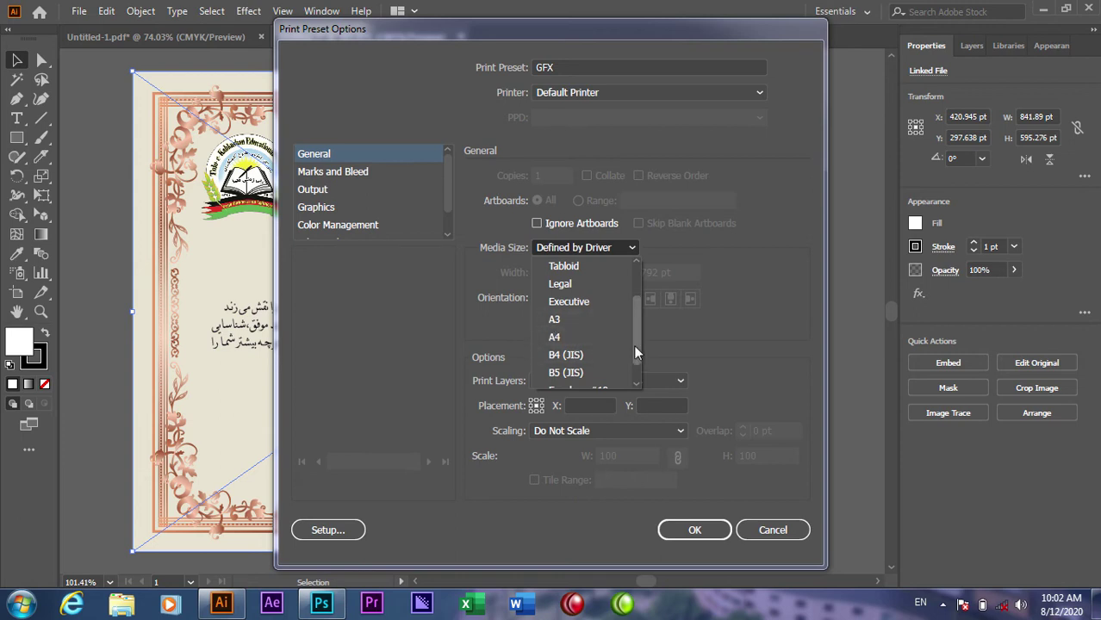
drag(633, 345, 639, 282)
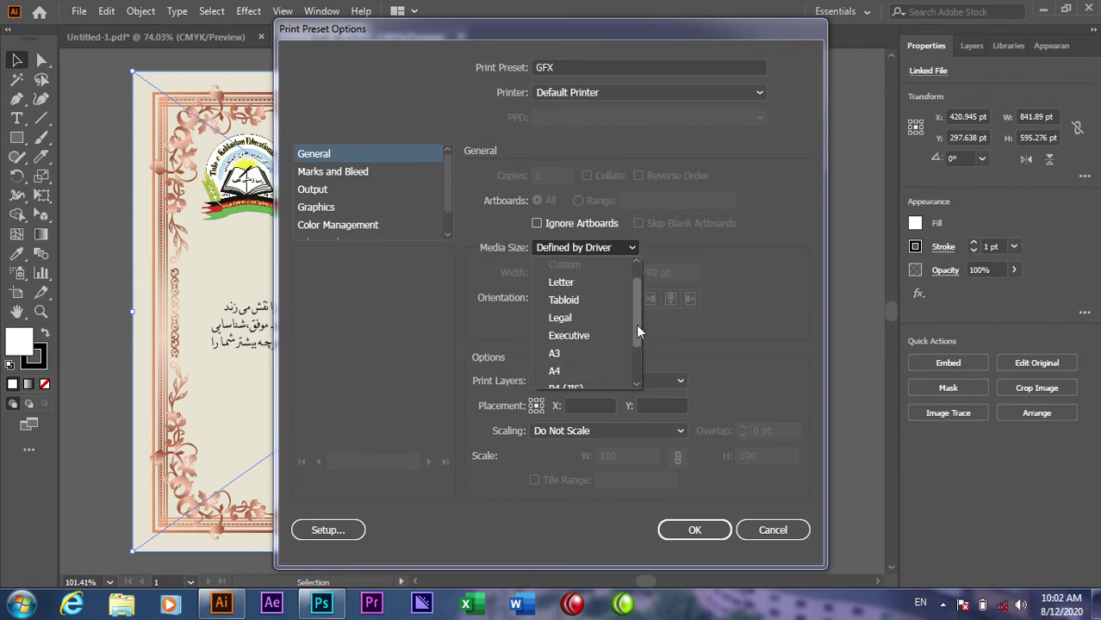
click(585, 247)
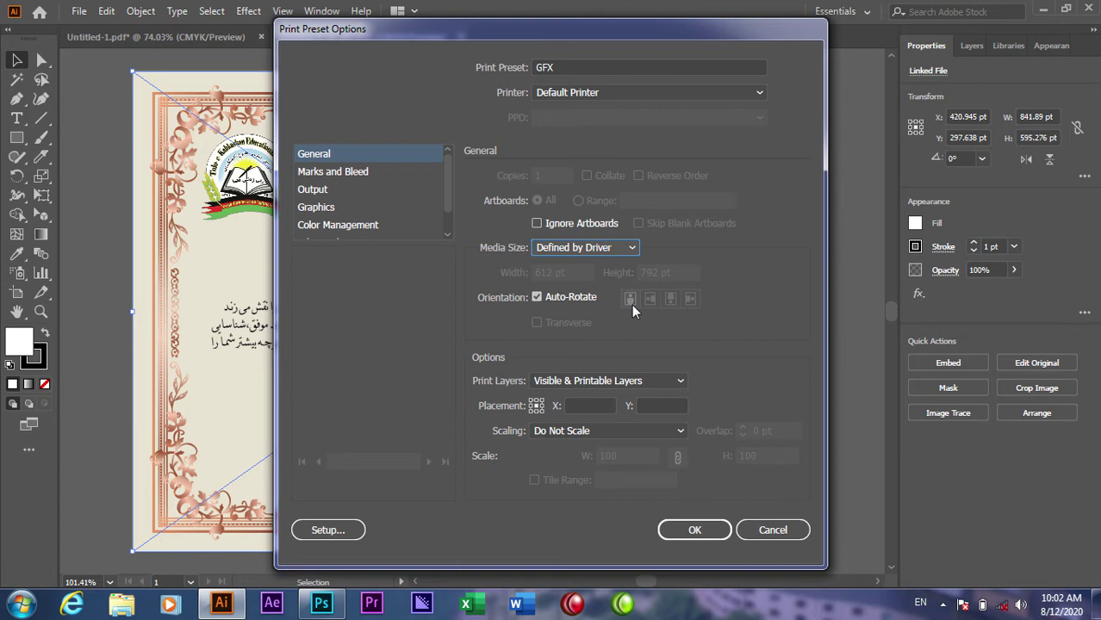
Enable Auto-Rotate and keep Print Layers at Visible & Printable Layers
click(535, 297)
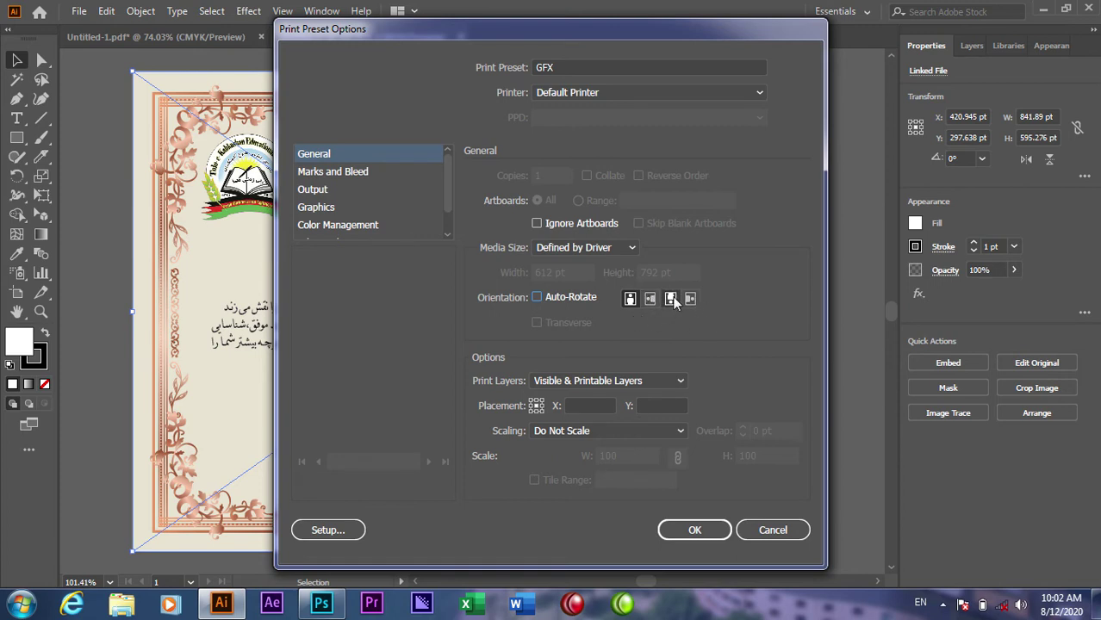
click(536, 297)
click(664, 378)
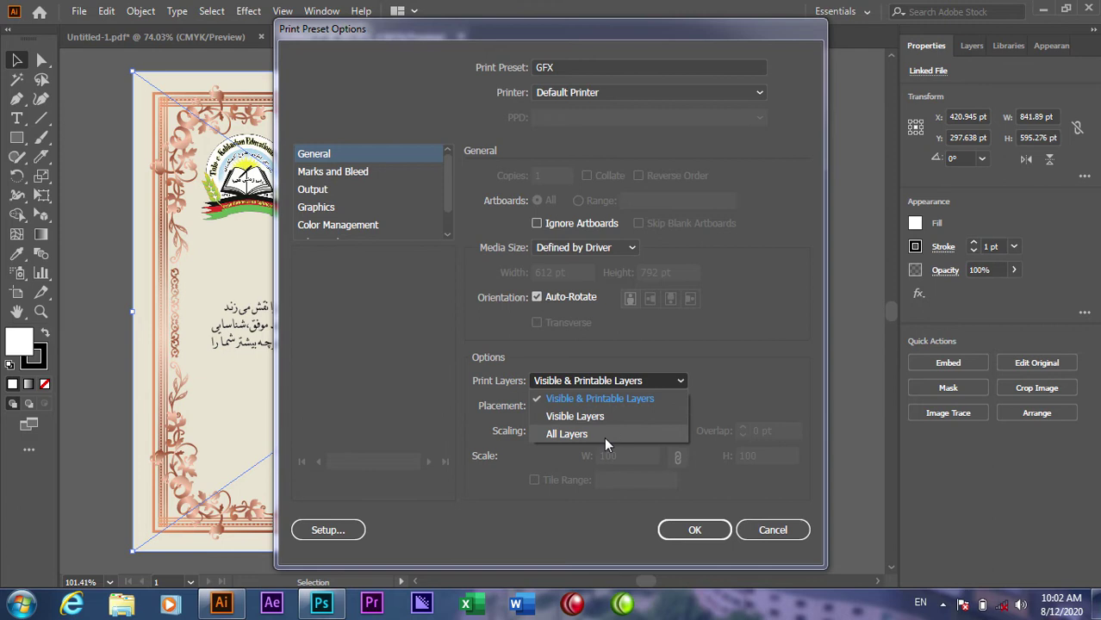
click(614, 399)
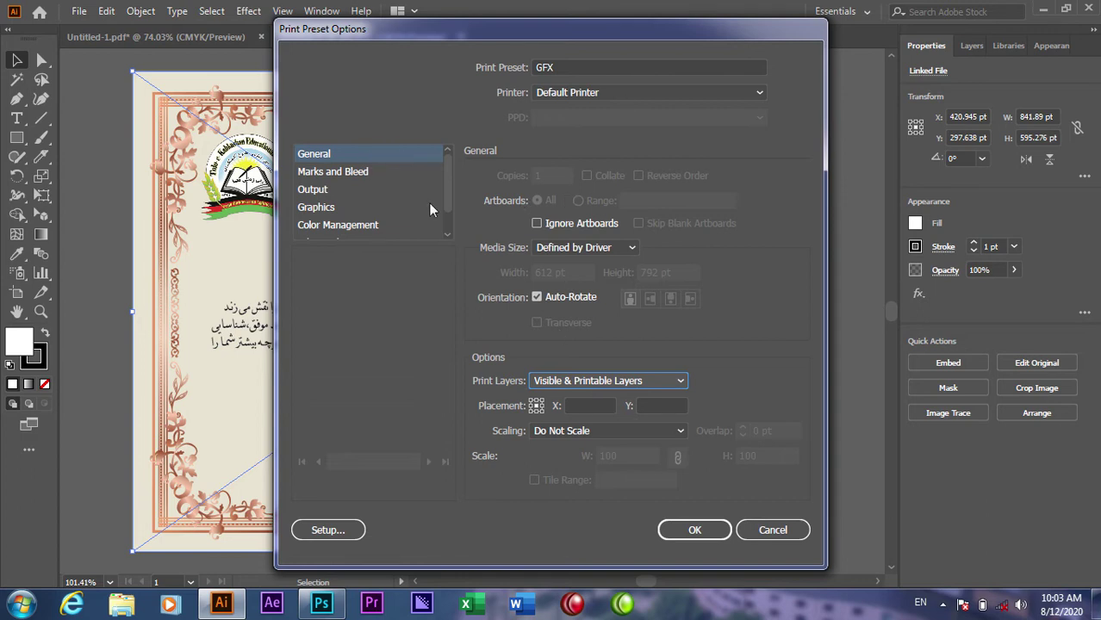
Under Marks and Bleed, enable All Printer's Marks for the GFX preset
click(347, 176)
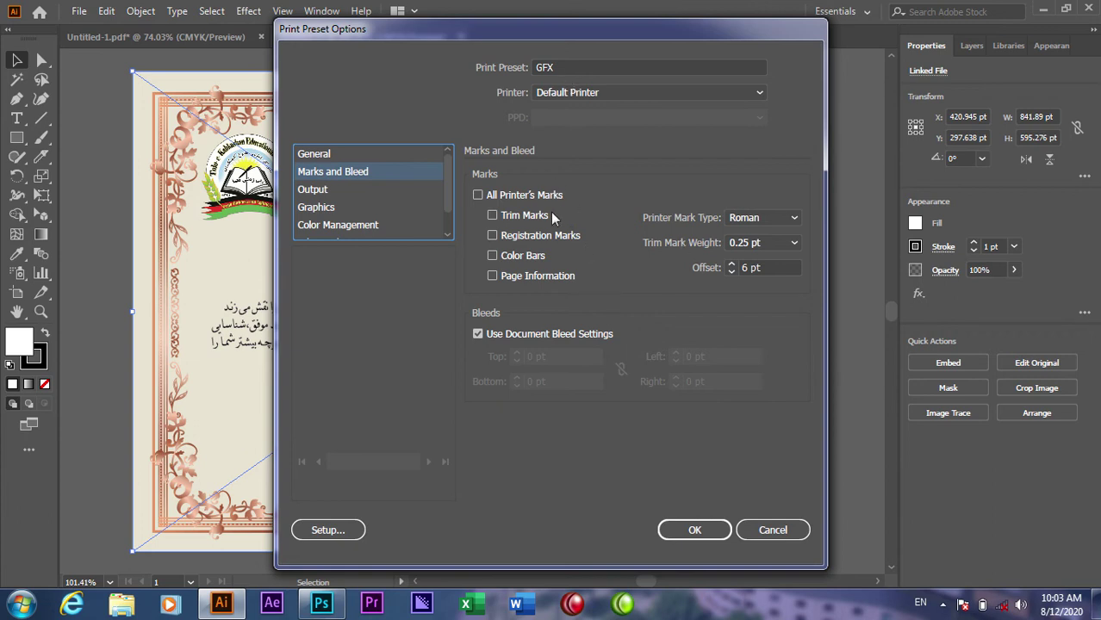
click(479, 197)
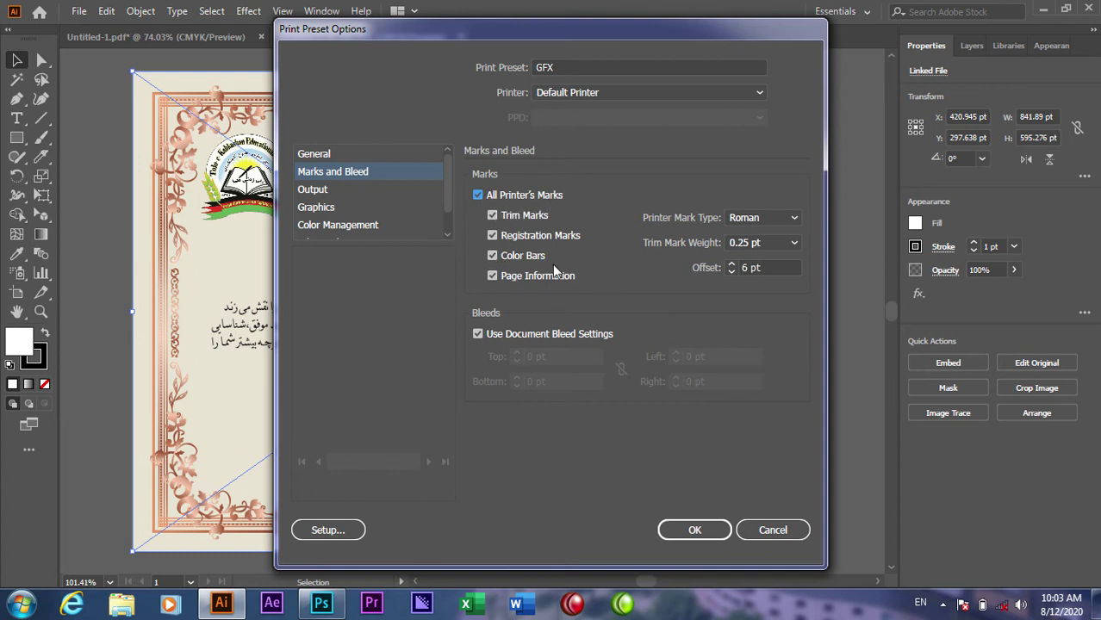
click(331, 188)
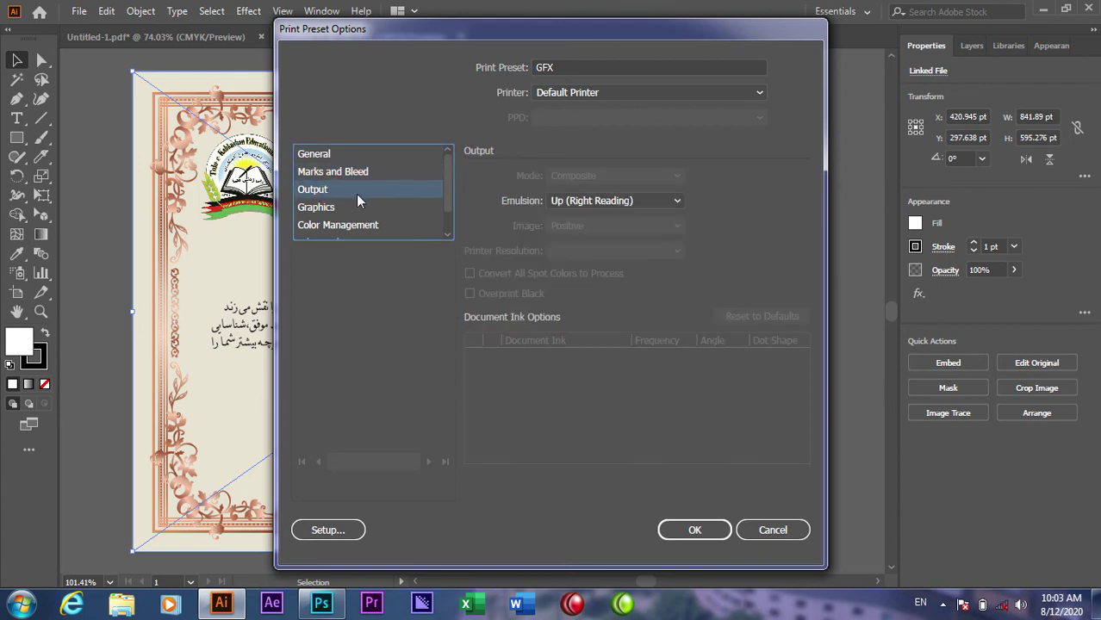
click(325, 208)
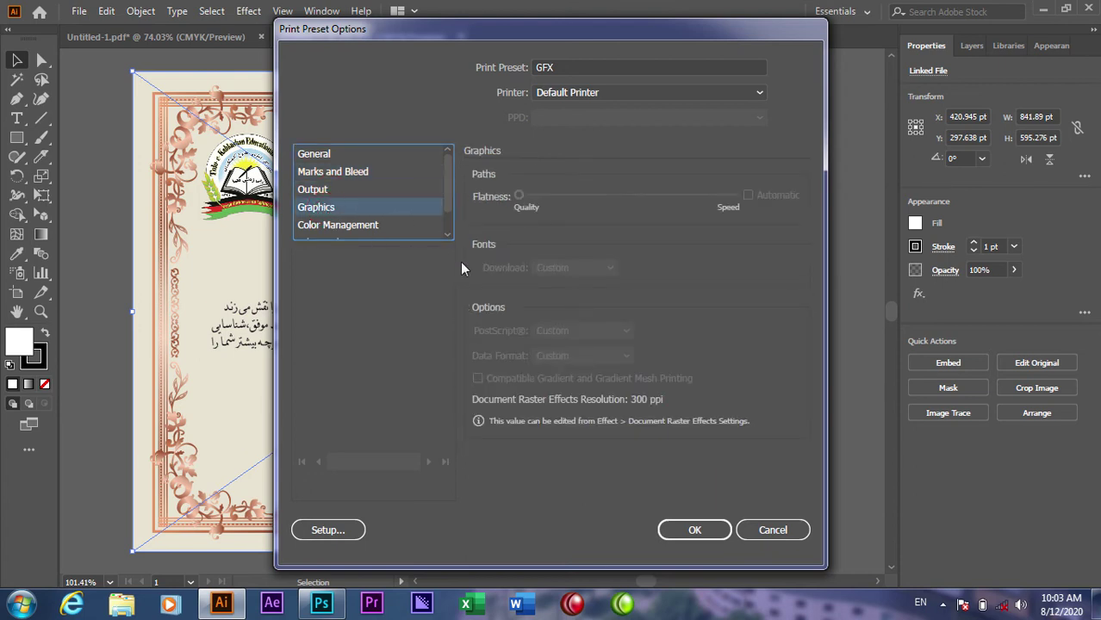
click(341, 228)
drag(449, 201, 456, 176)
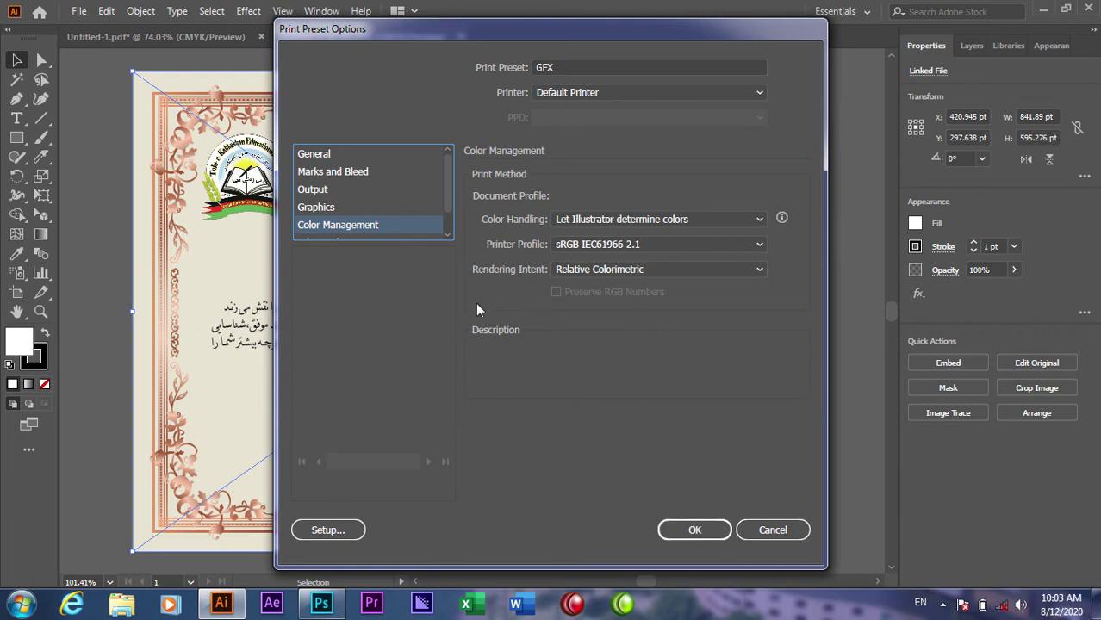
click(341, 155)
click(336, 172)
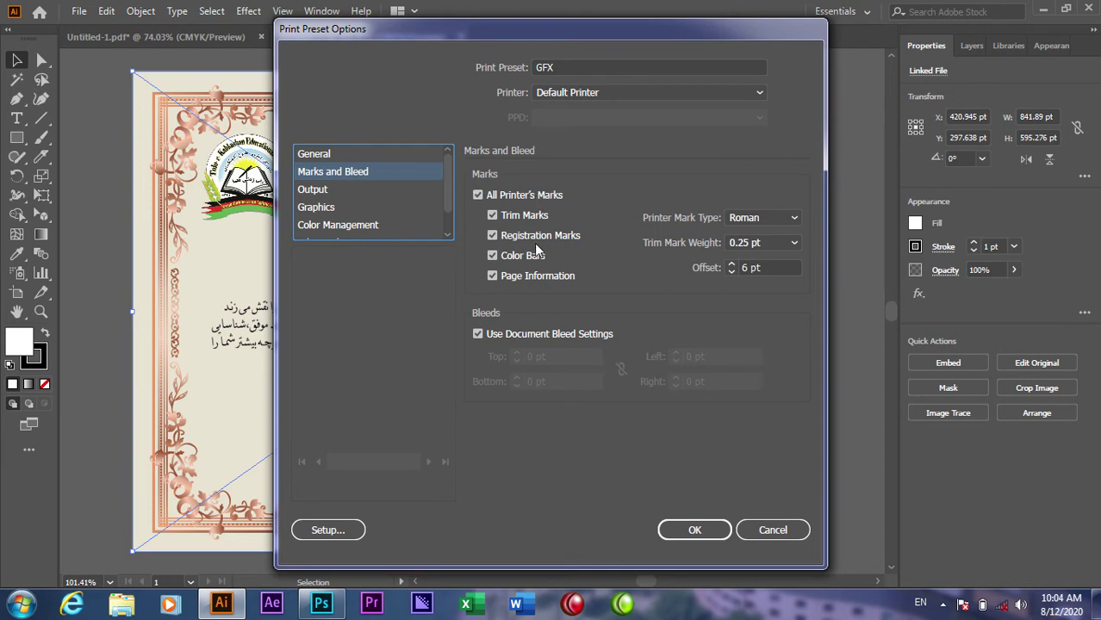
Pass through Setup, cancel the Windows Print dialog, and confirm both preset dialogs to save GFX
click(346, 531)
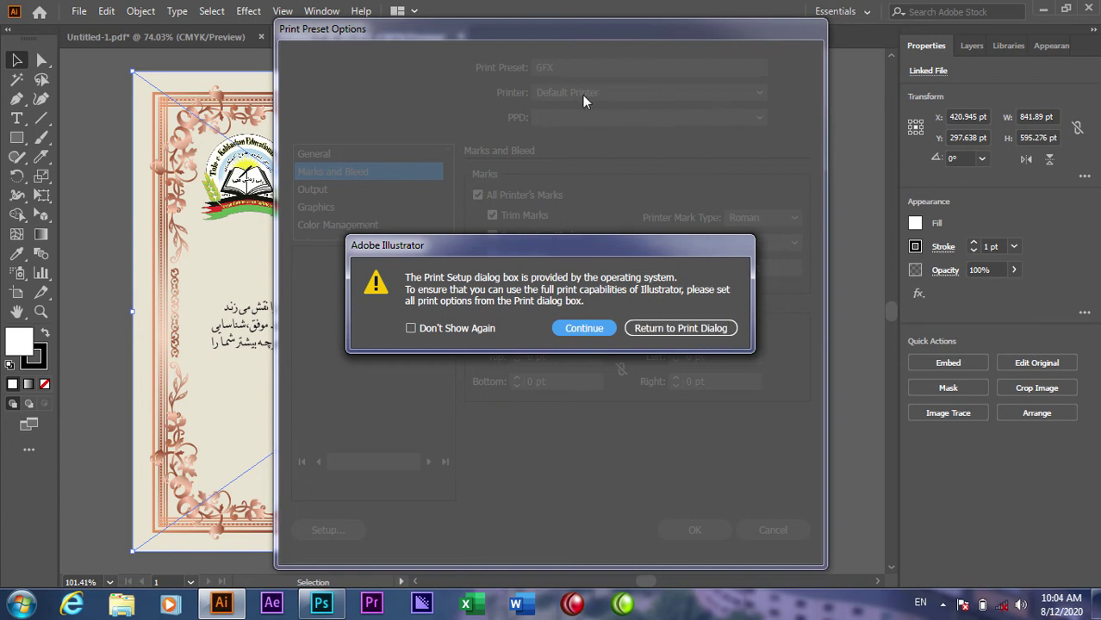
click(585, 329)
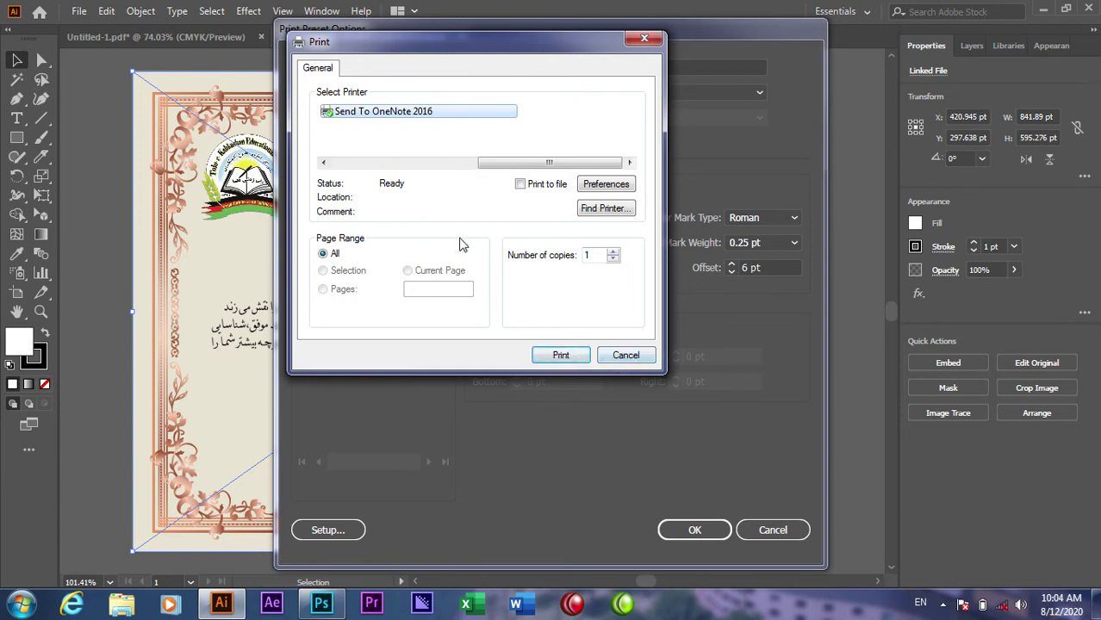
click(627, 356)
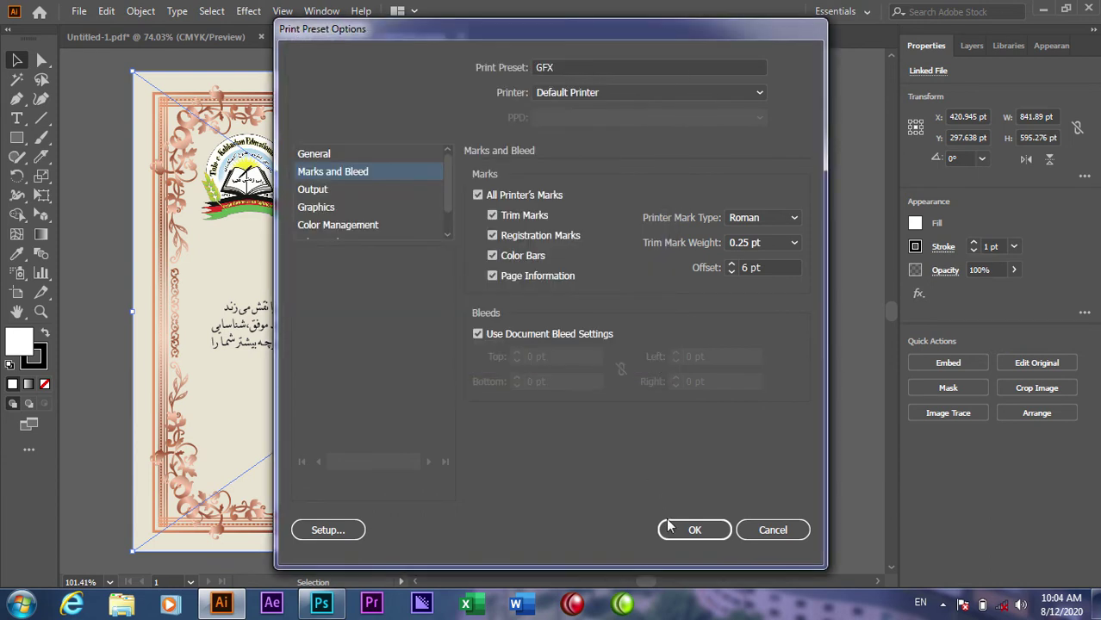
click(694, 527)
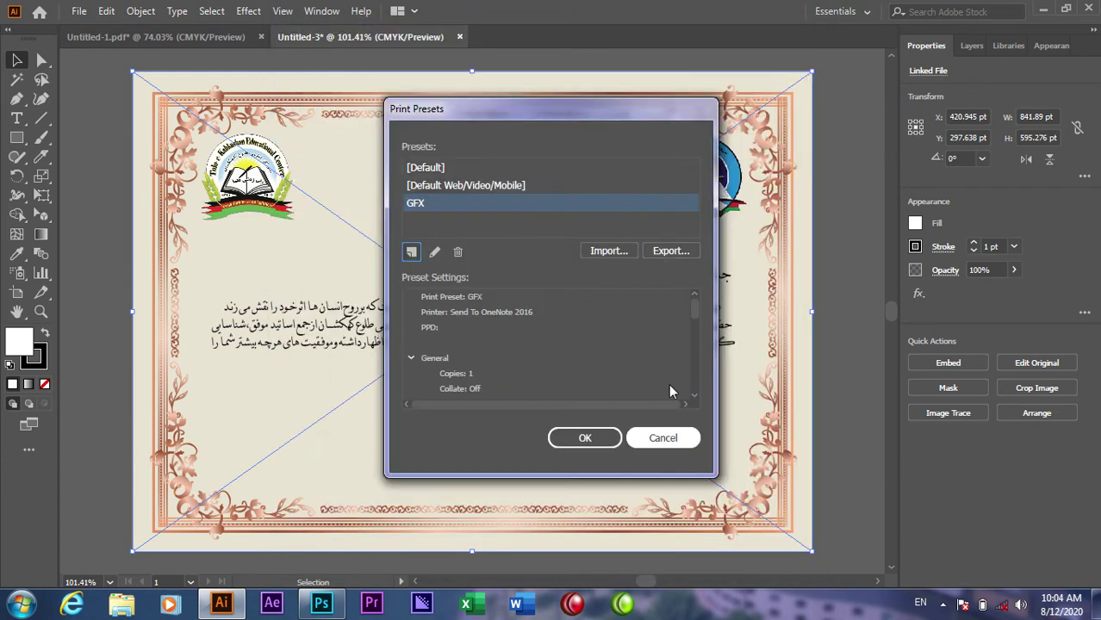
click(583, 437)
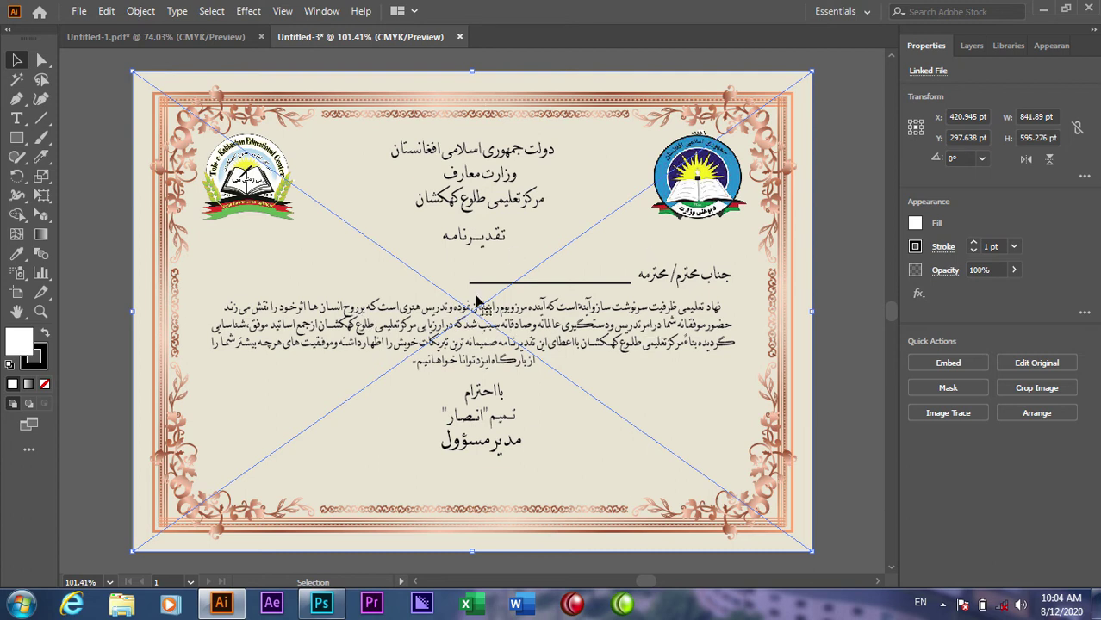
click(86, 13)
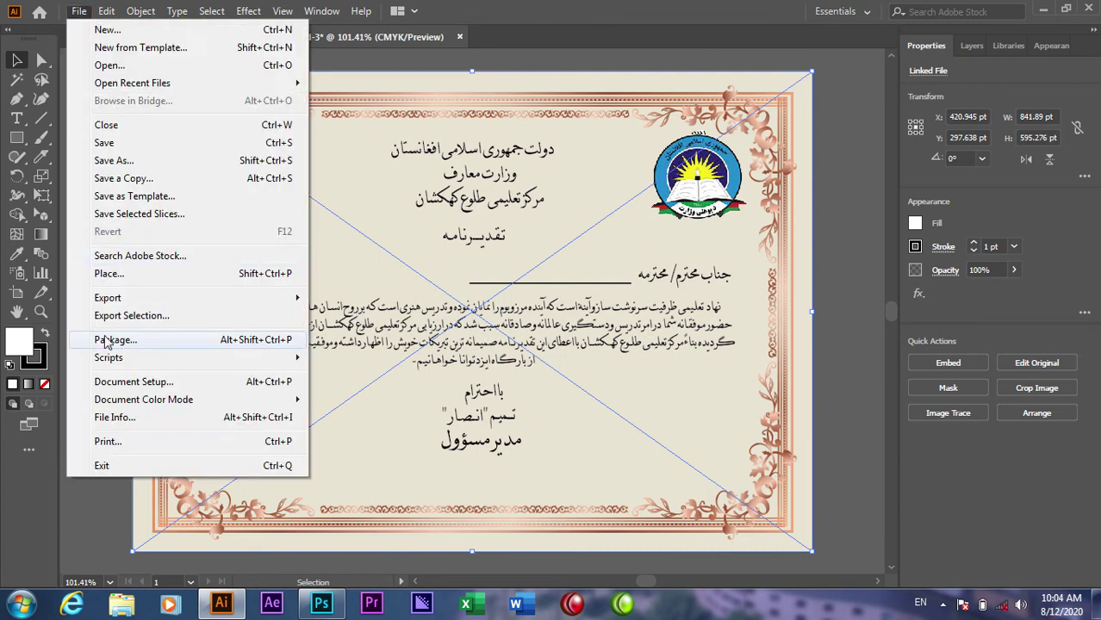
click(143, 441)
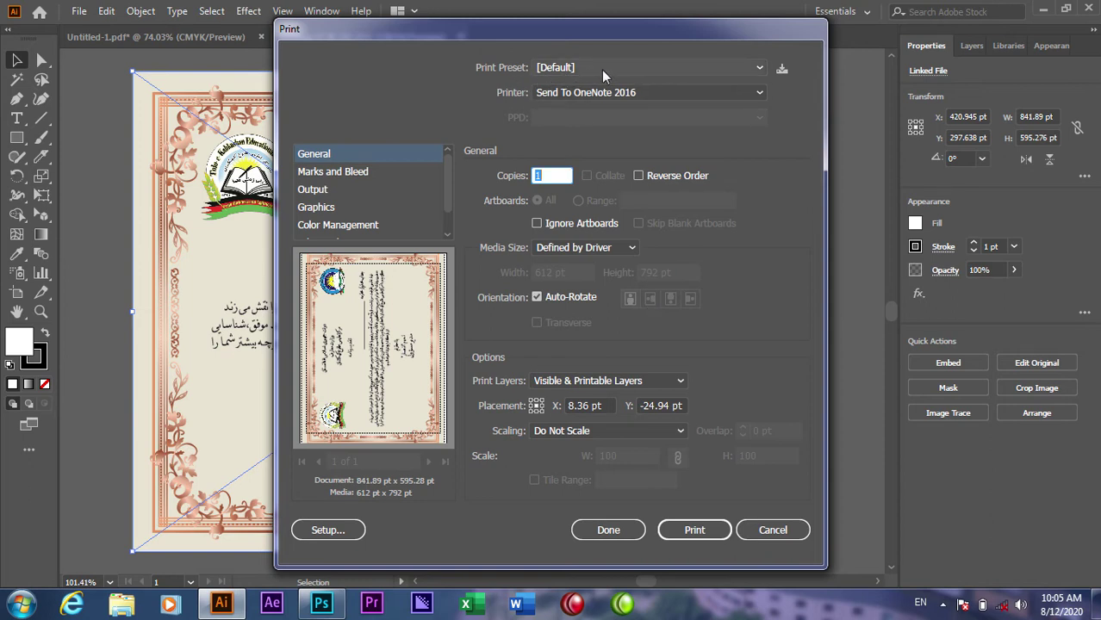
click(630, 69)
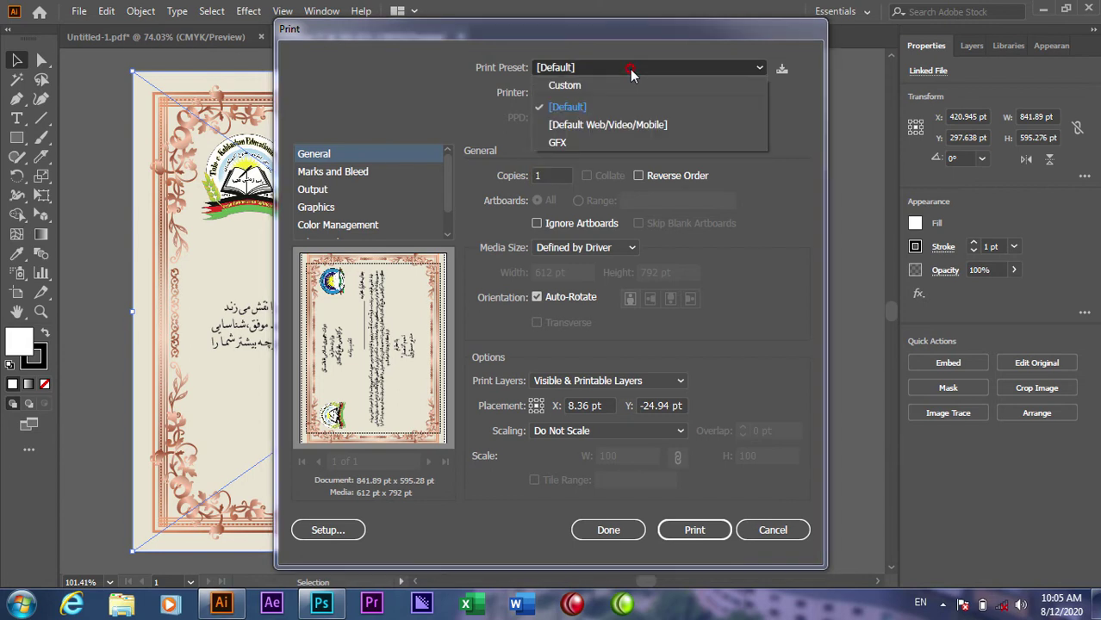
click(597, 144)
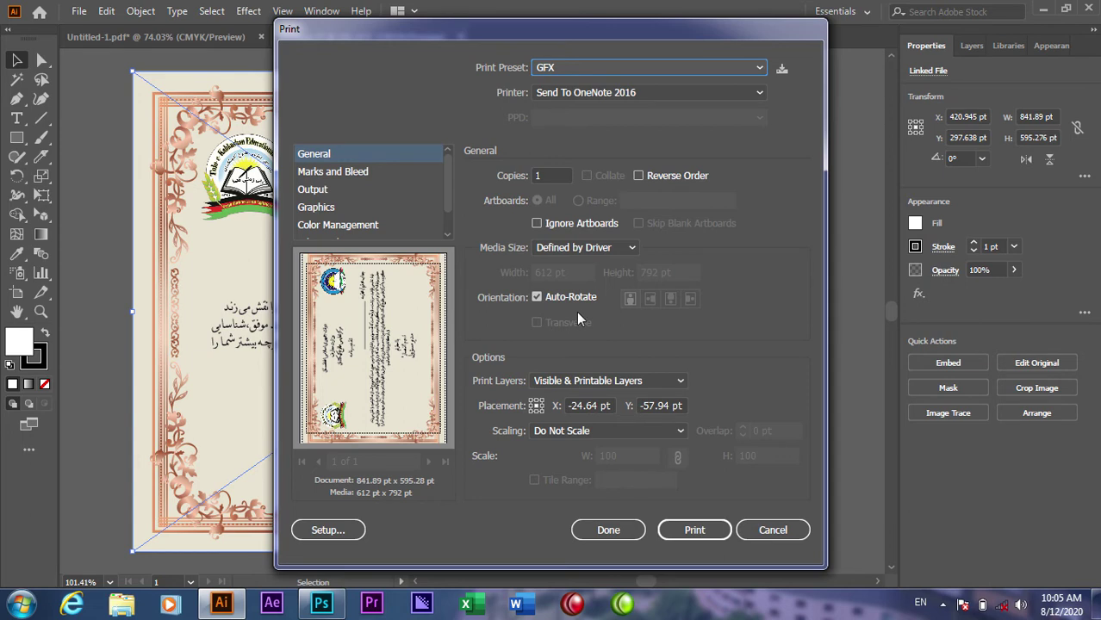
click(367, 174)
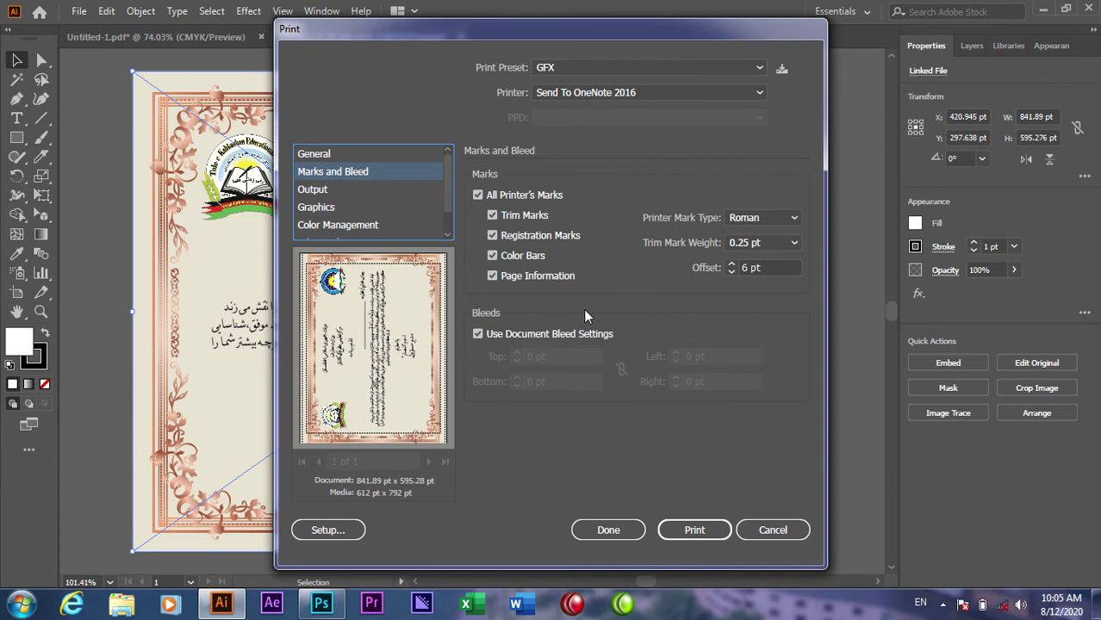
click(773, 530)
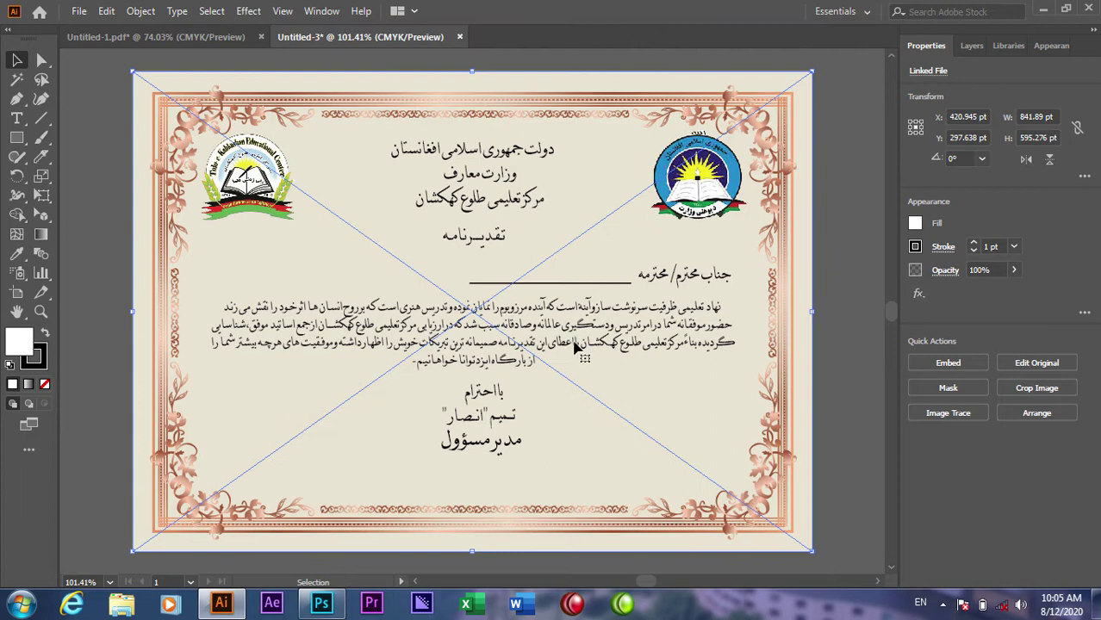
Open Adobe PDF Presets and inspect the [High Quality Print] preset
click(78, 10)
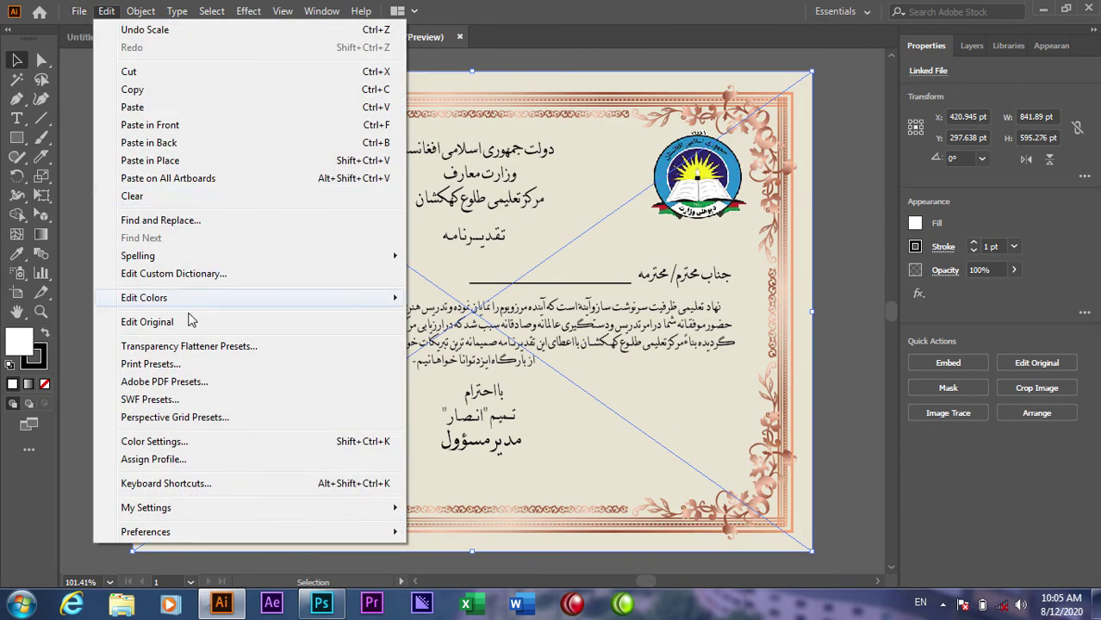
mouse_move(106, 10)
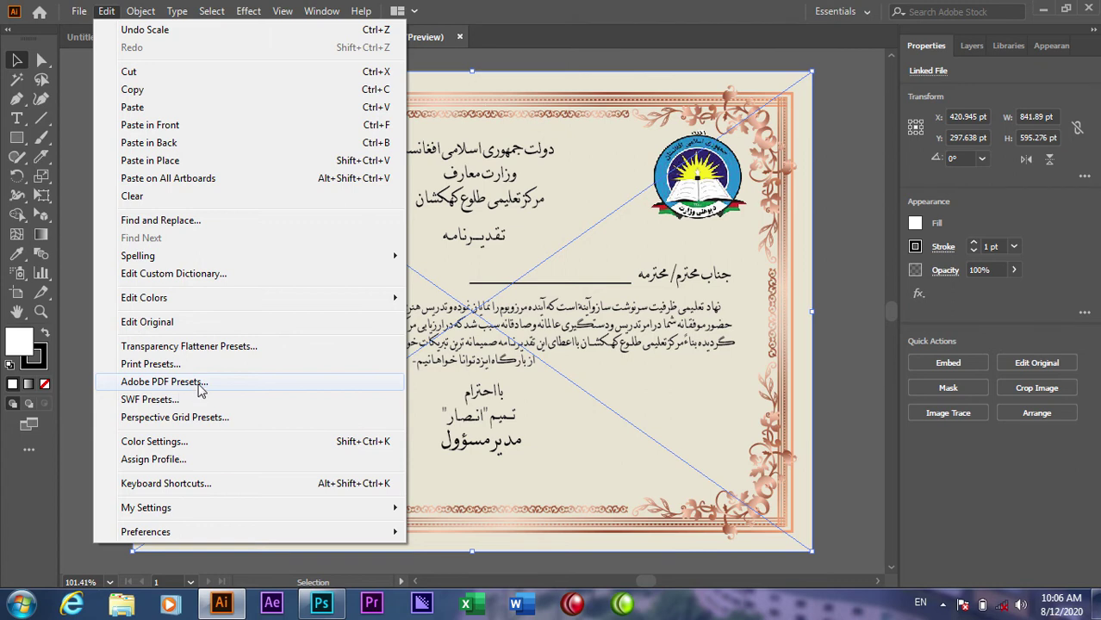
click(200, 391)
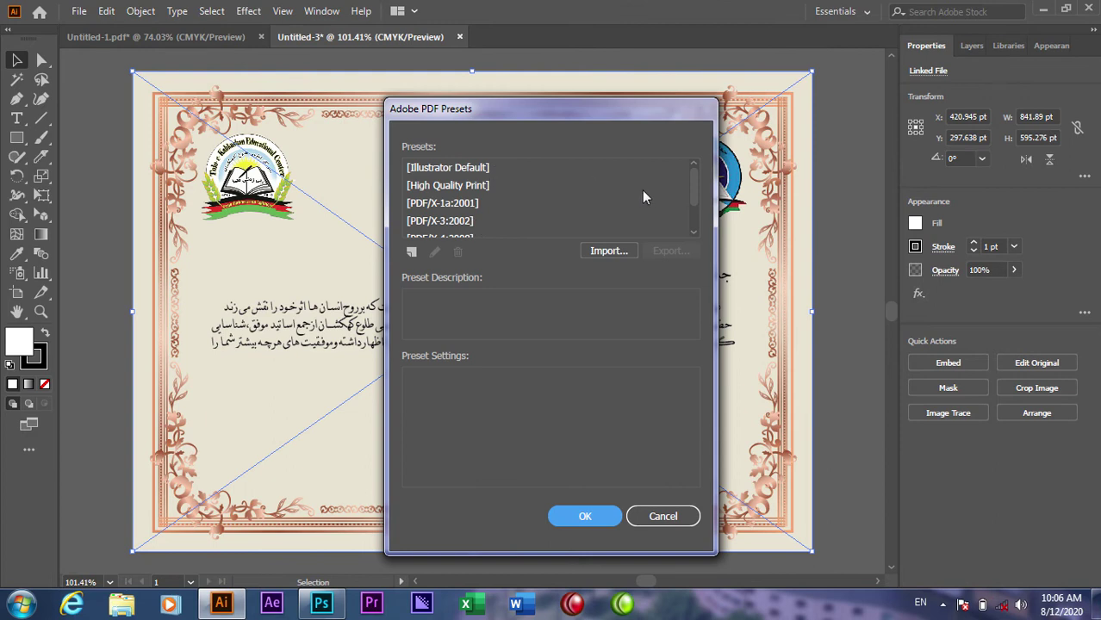
click(448, 185)
scroll(449, 188, down, 2)
scroll(449, 188, up, 3)
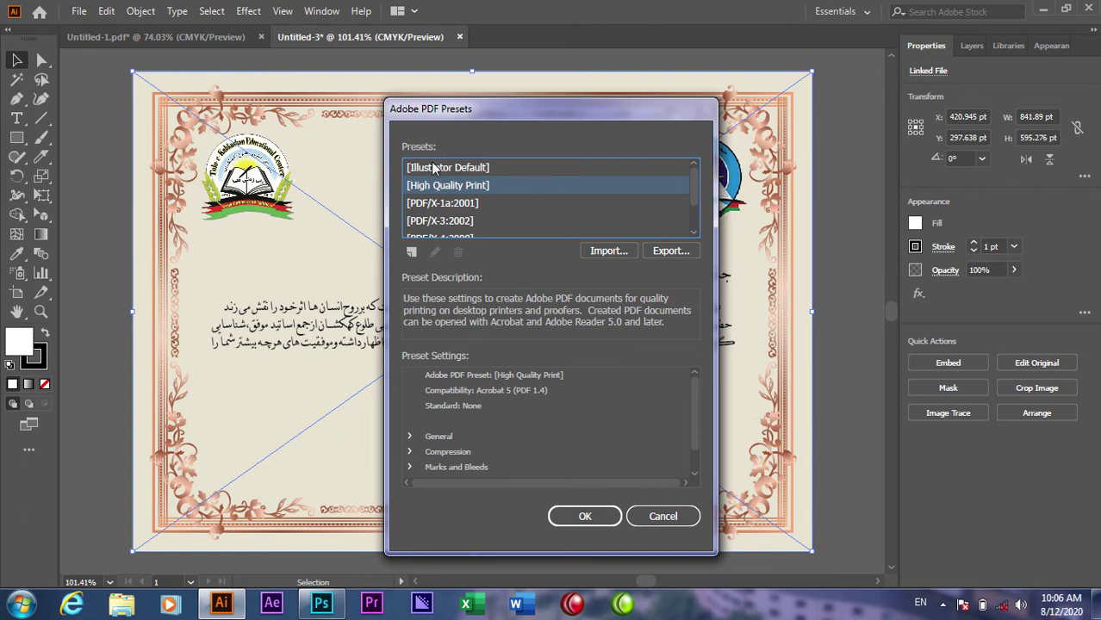
Compare [Illustrator Default], [High Quality Print], [PDF/X-1a:2001] and [PDF/X-4:2008] settings
click(437, 167)
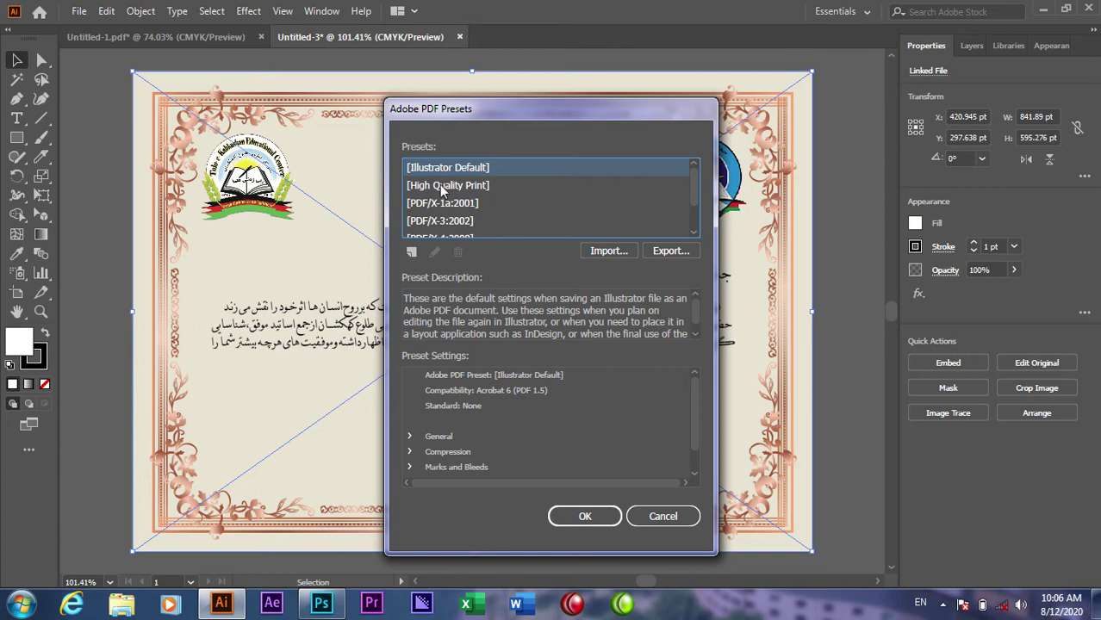
click(445, 187)
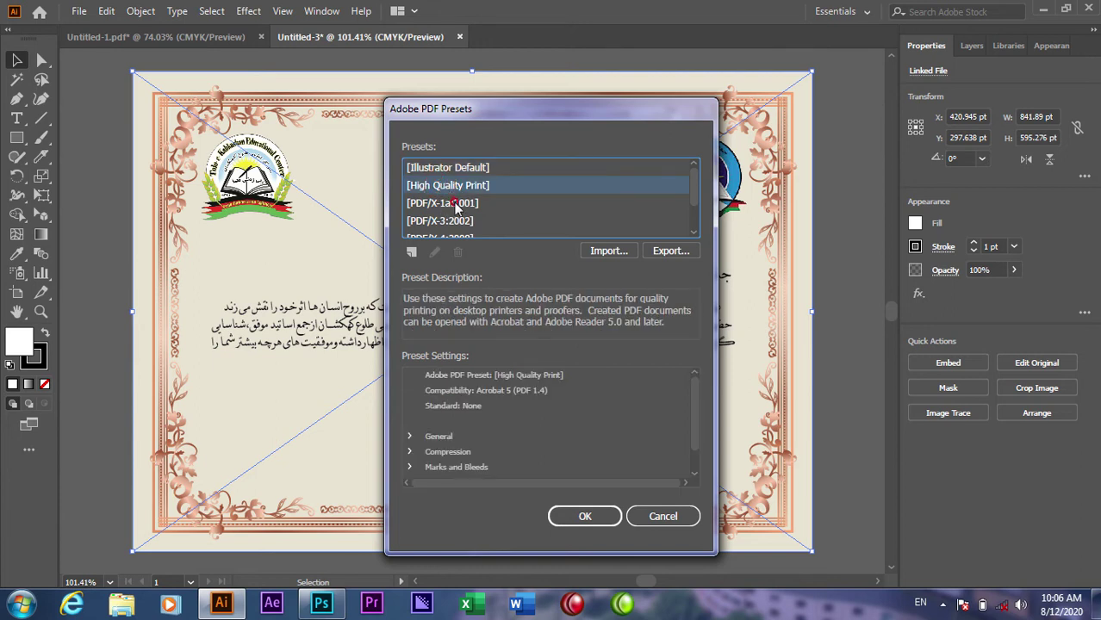
click(457, 205)
scroll(456, 207, down, 2)
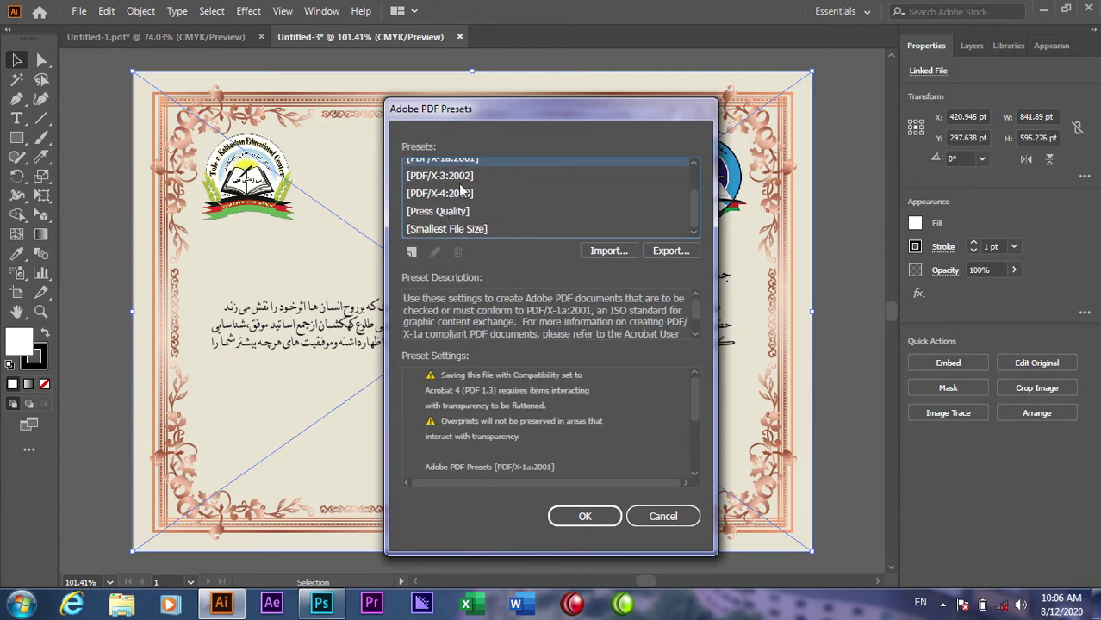
click(448, 195)
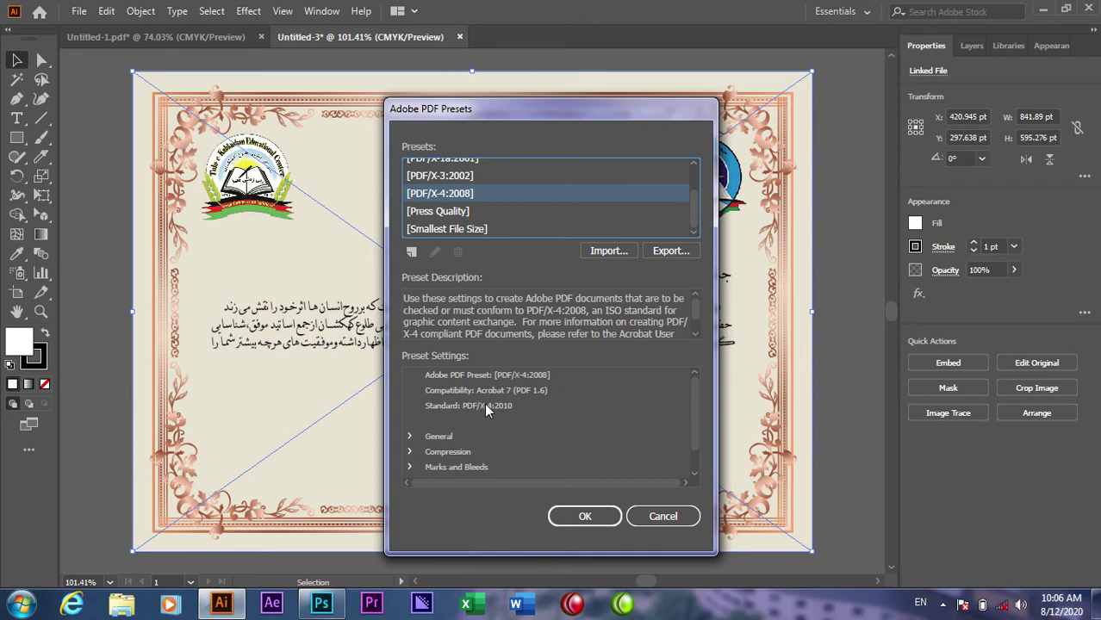
scroll(454, 203, up, 3)
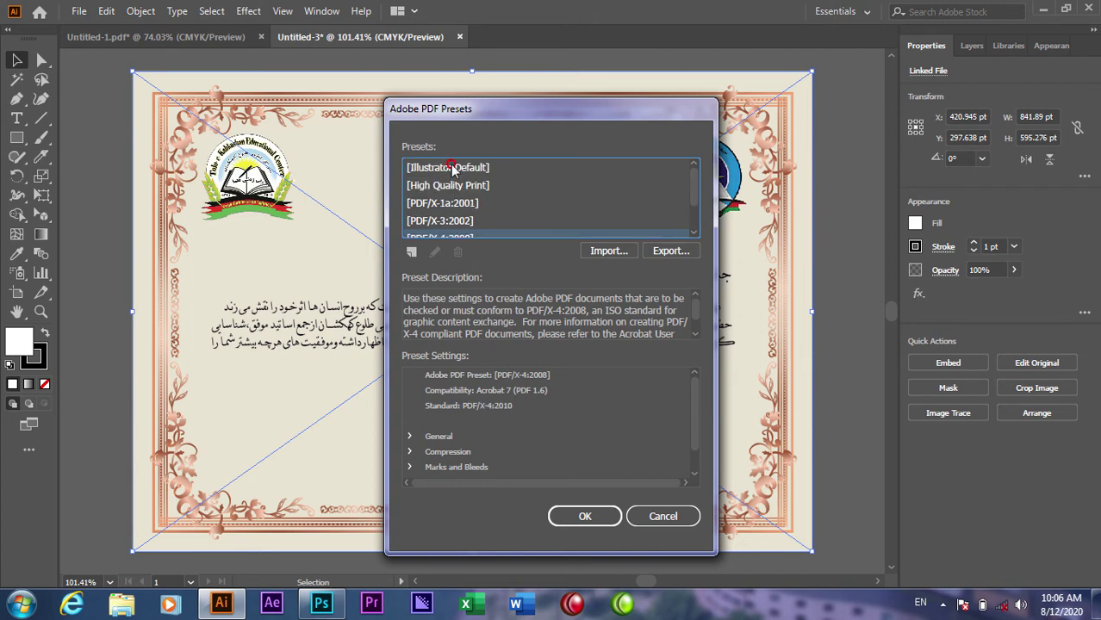
Select [Illustrator Default] and expand General in its settings summary
click(453, 169)
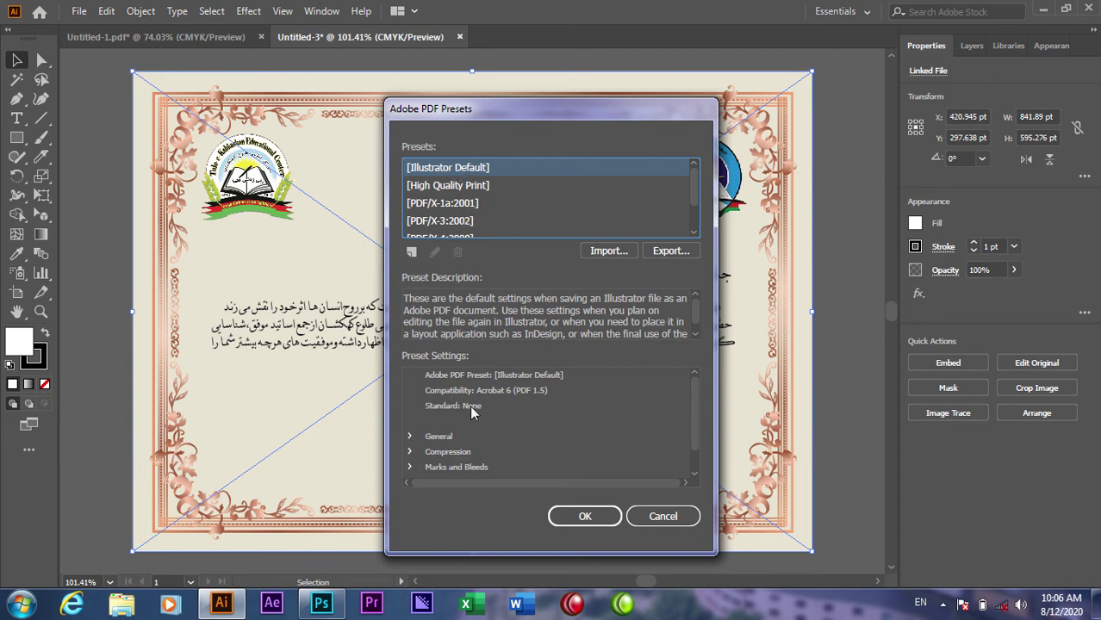
click(690, 428)
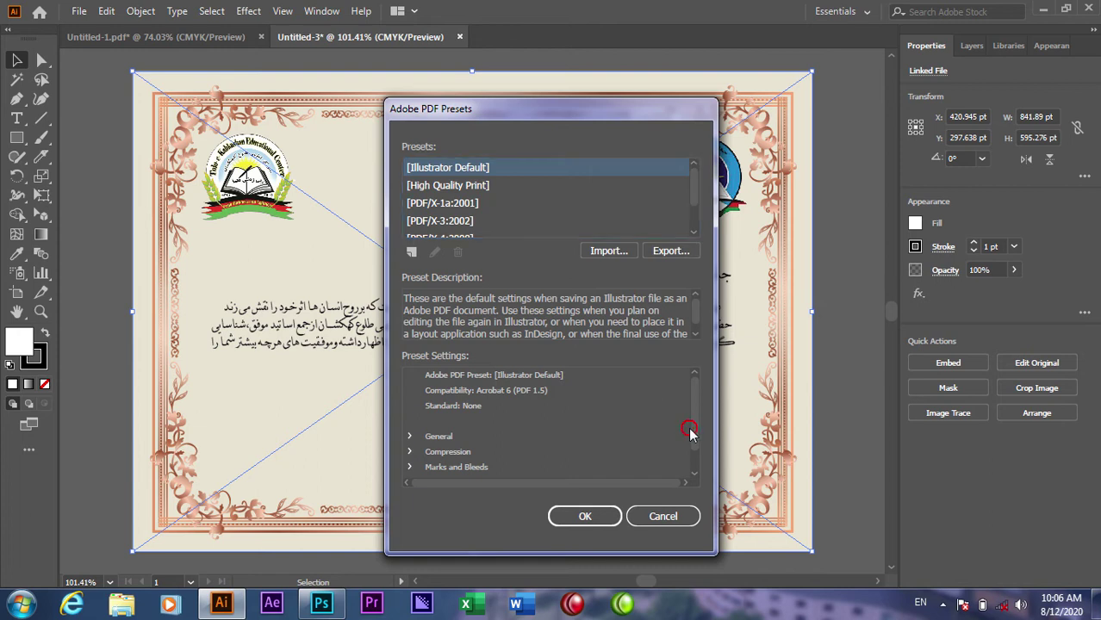
click(694, 444)
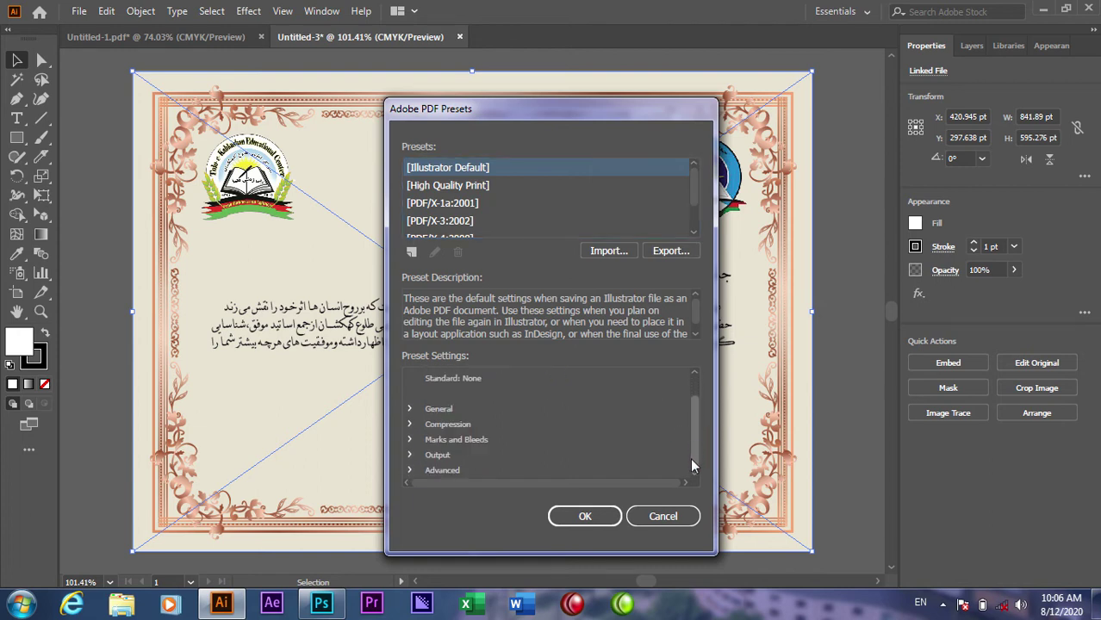
click(410, 409)
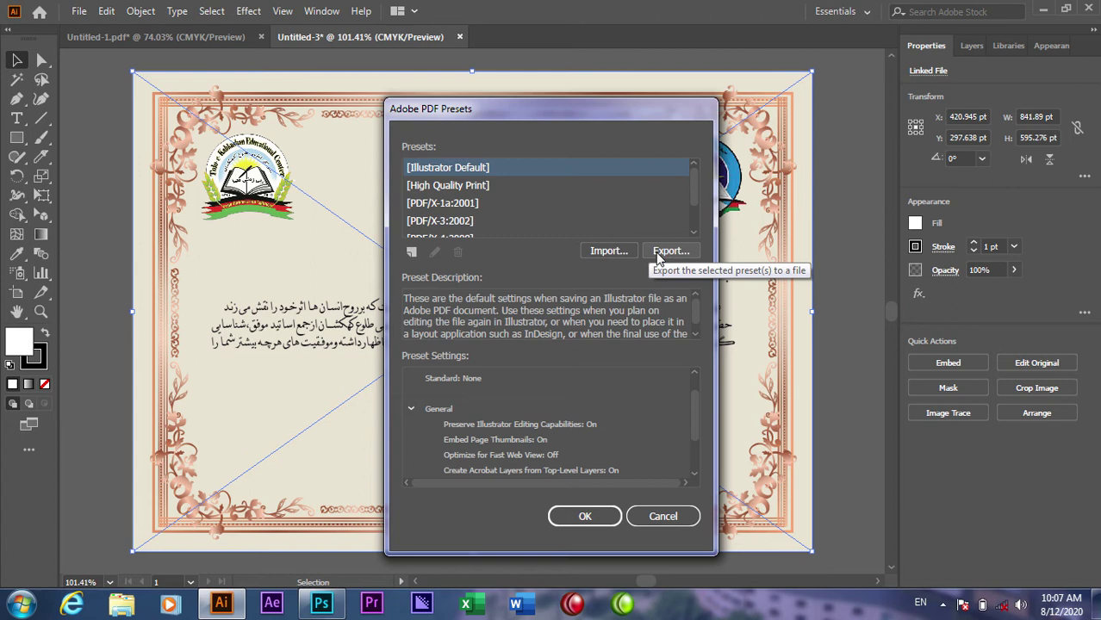
Create PDF preset GFX World with Standard None and Acrobat 8 (PDF 1.7) compatibility
click(411, 250)
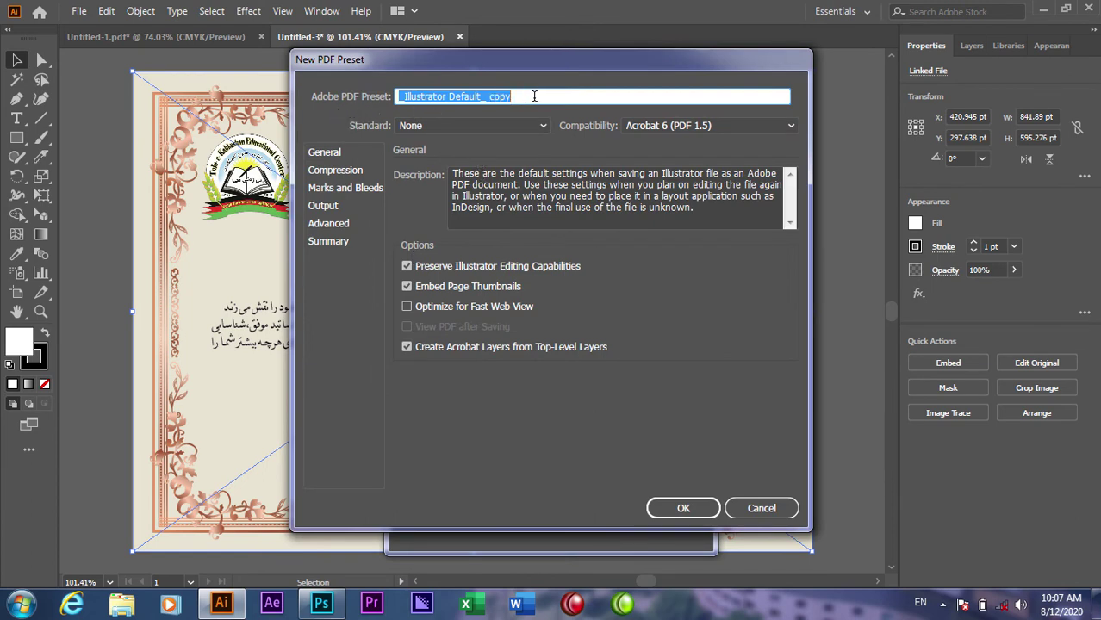
text(GFX World)
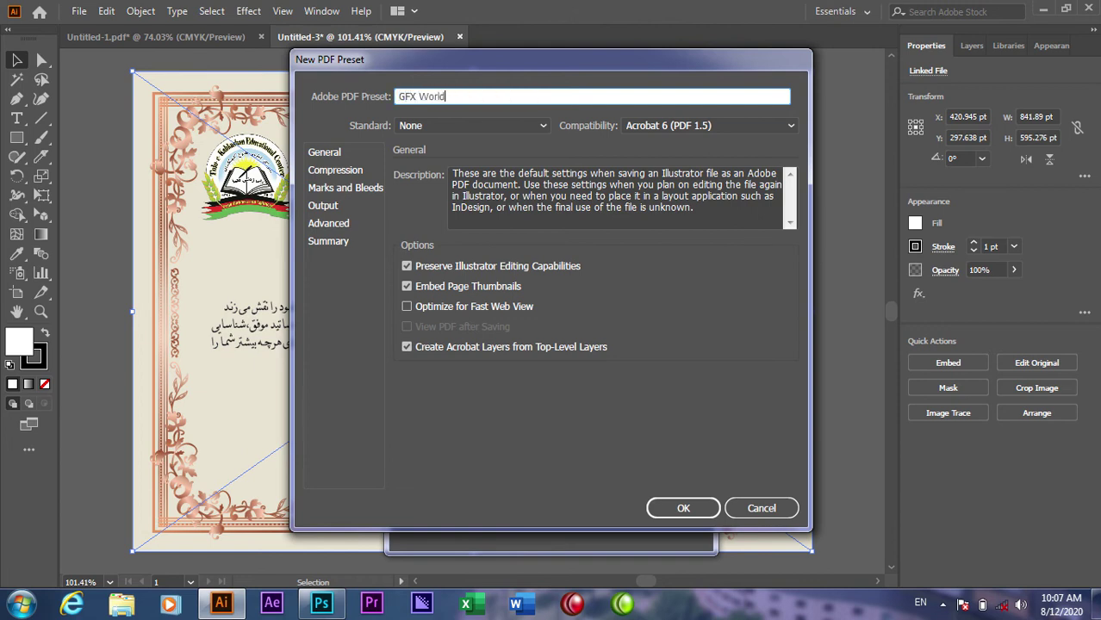
click(470, 127)
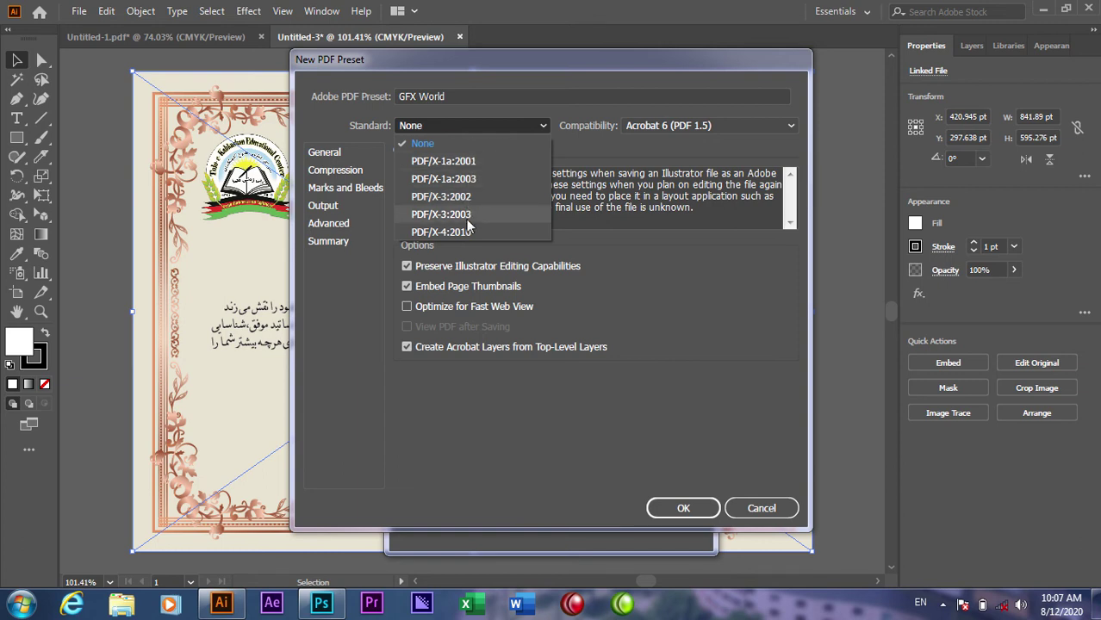
click(478, 125)
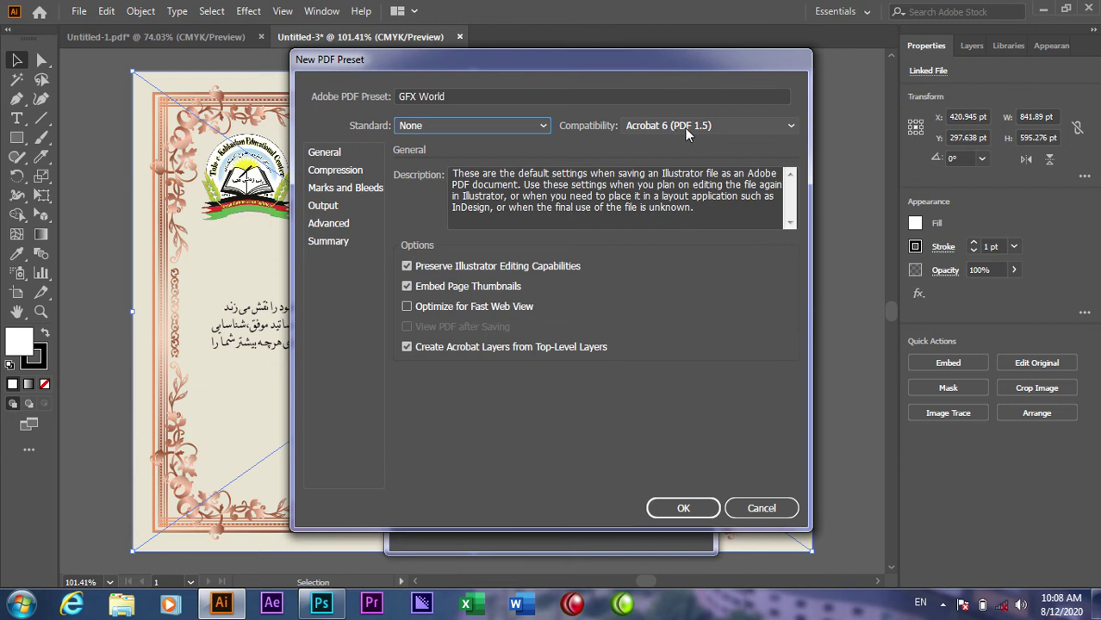
click(712, 126)
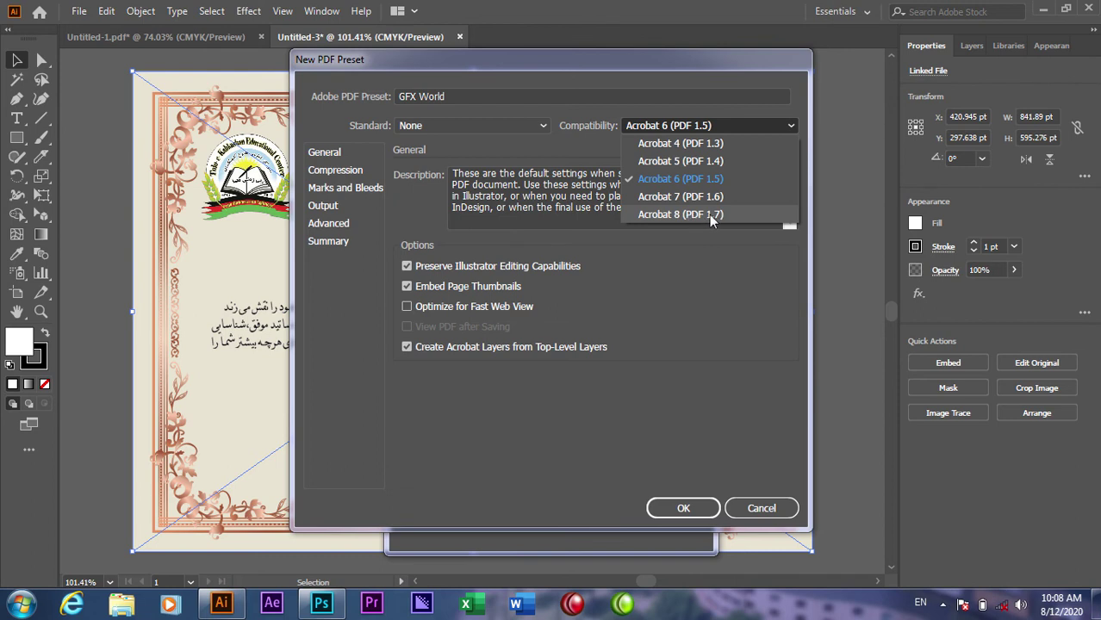
click(713, 217)
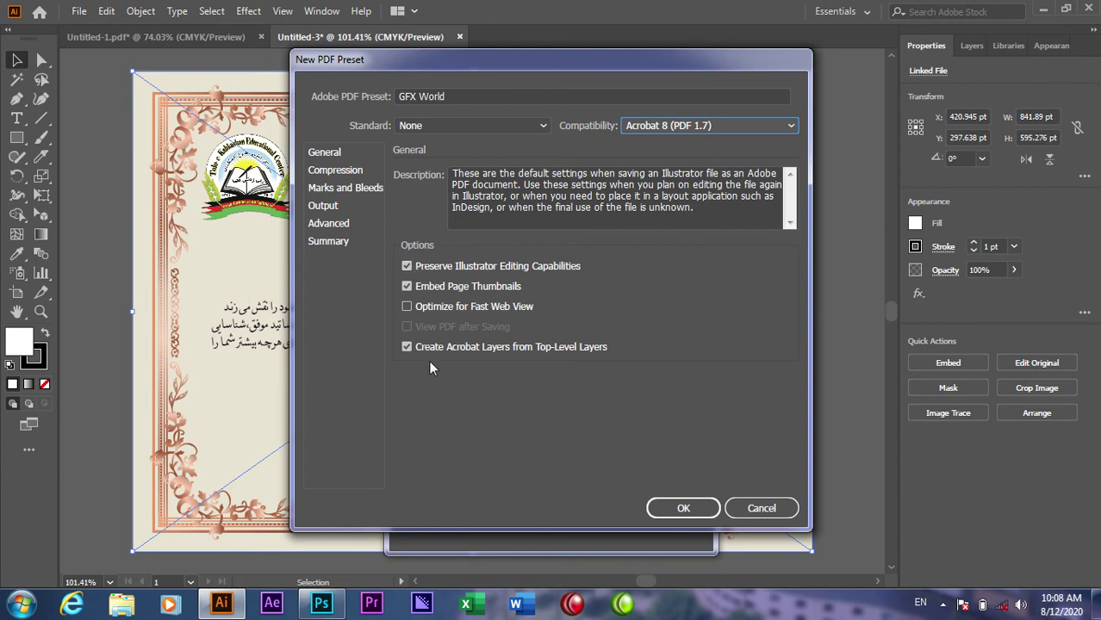
Enable Optimize for Fast Web View and compress colour images as Maximum-quality JPEG
click(406, 306)
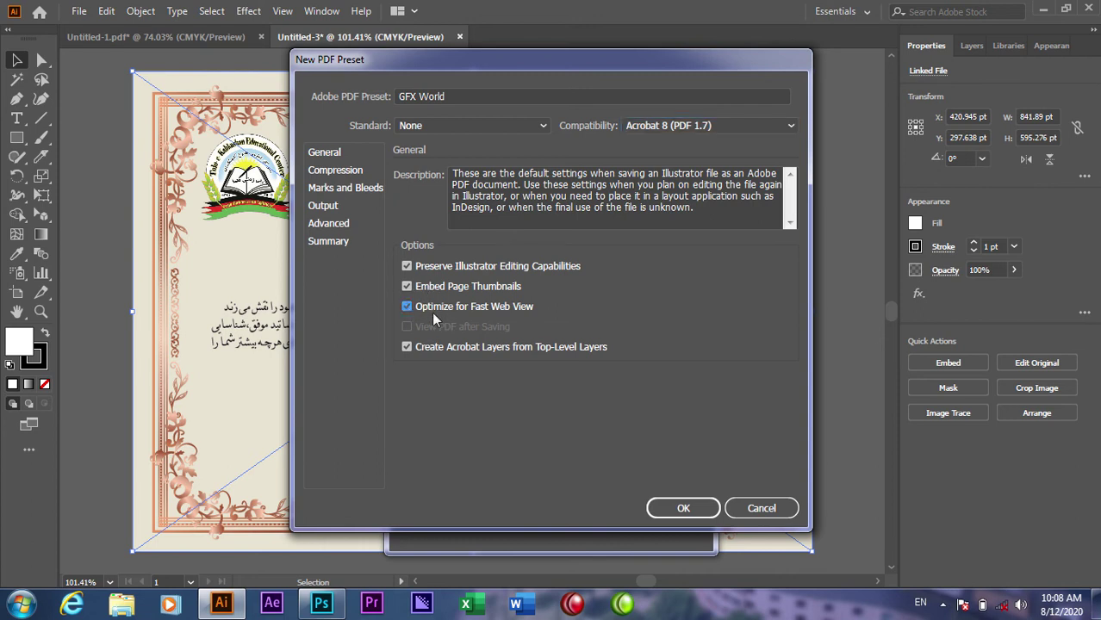
click(344, 170)
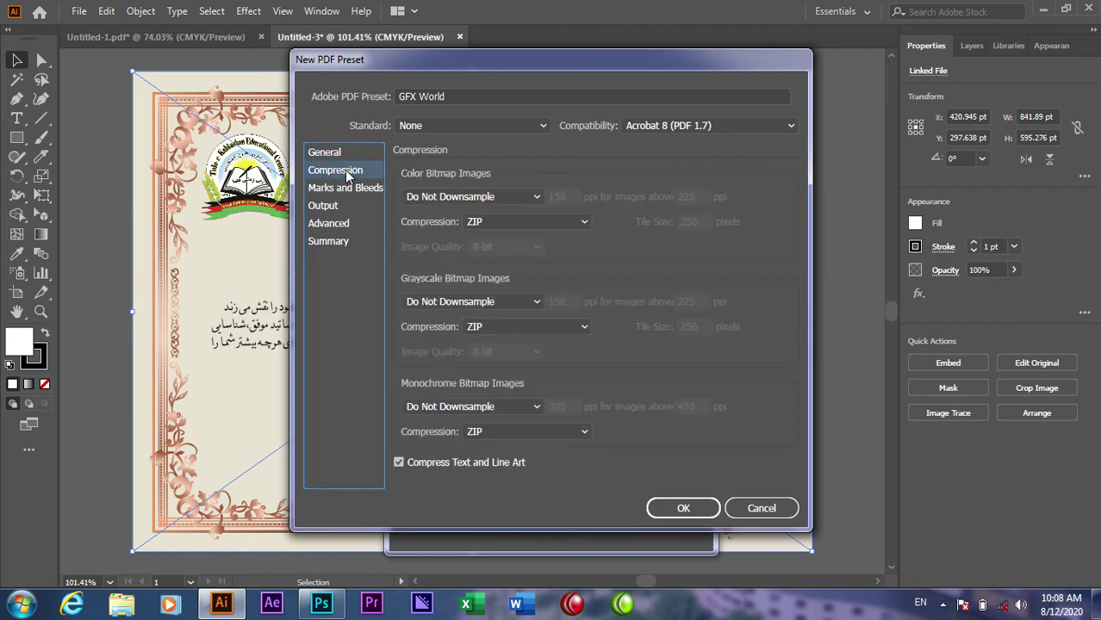
click(543, 223)
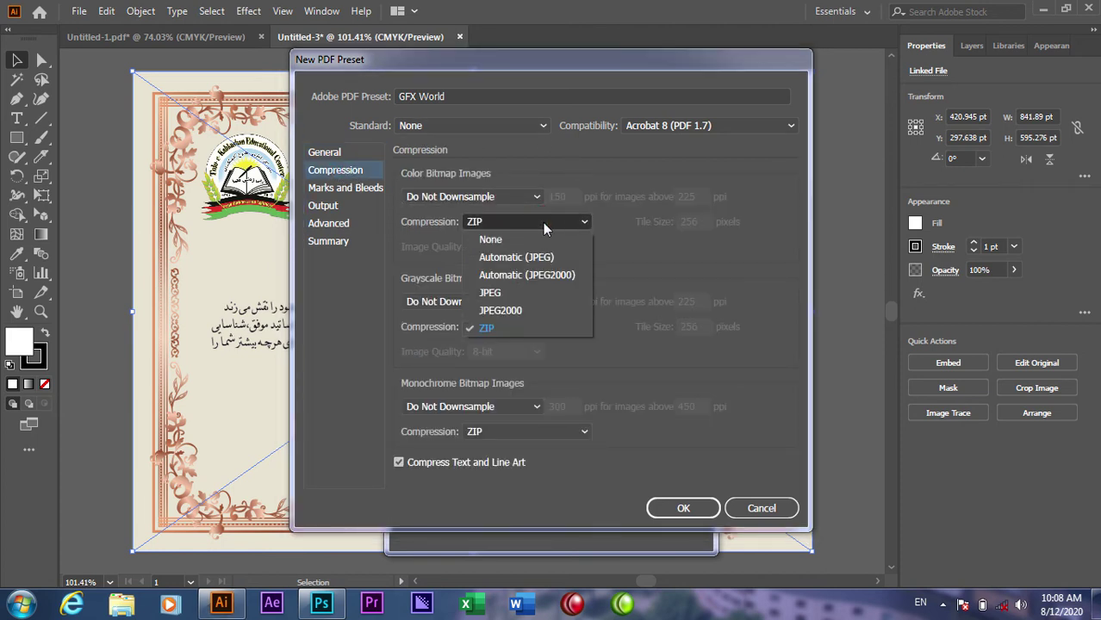
click(508, 293)
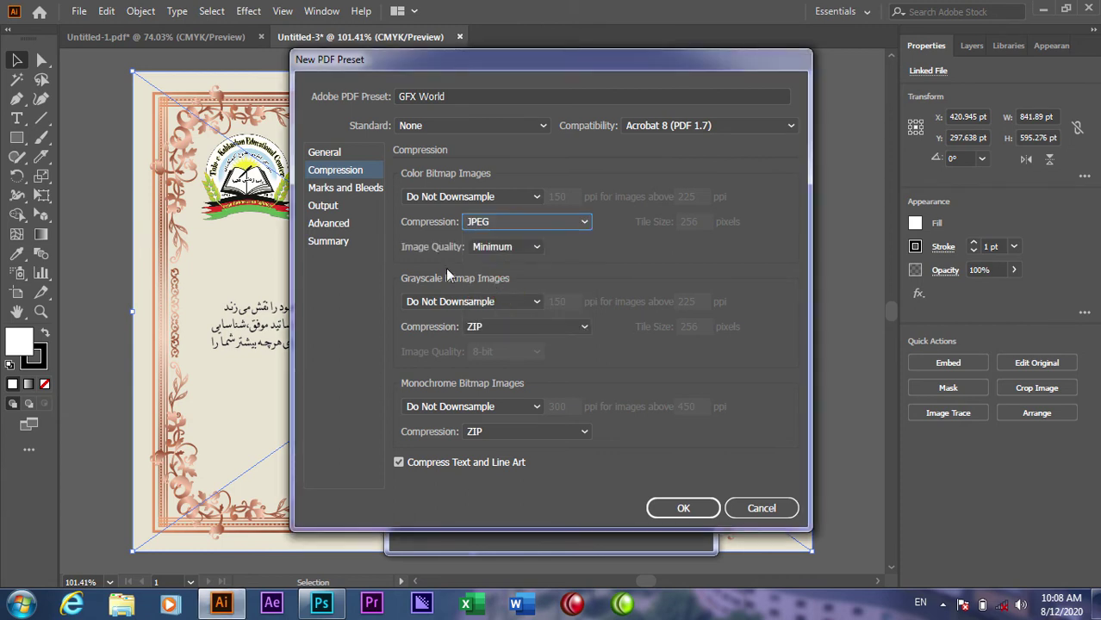
click(524, 247)
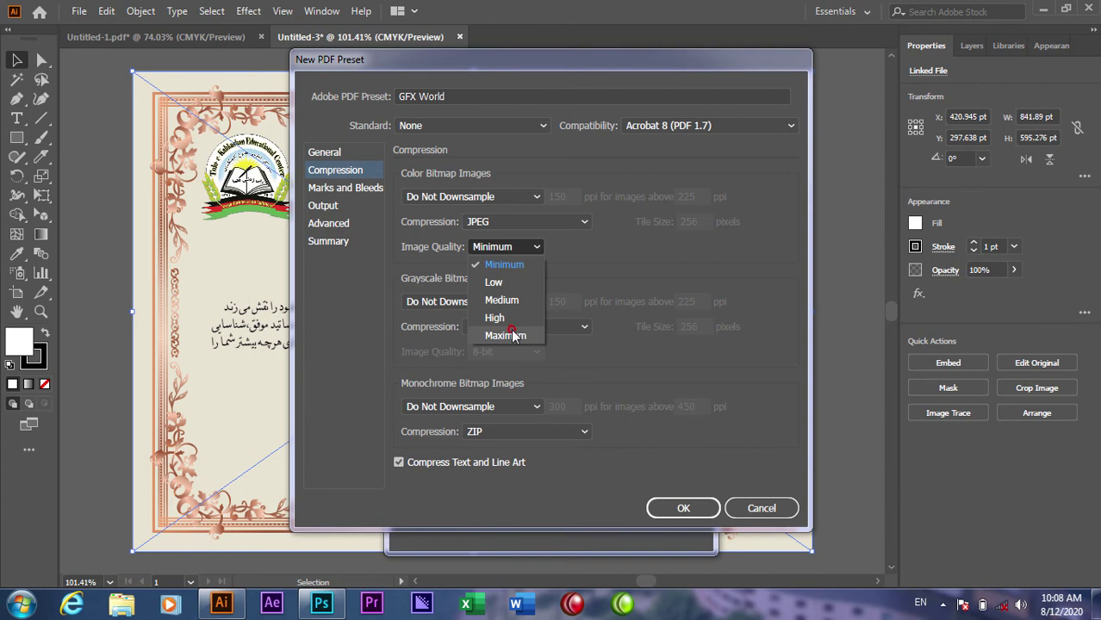
click(509, 334)
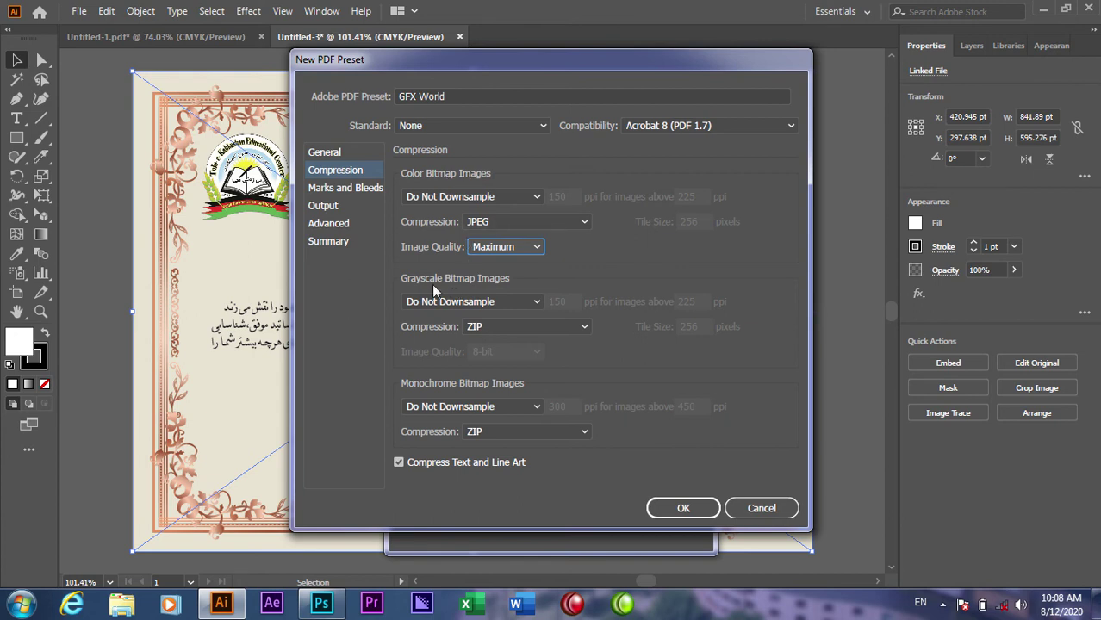
Set grayscale images to Average Downsampling To 150 ppi
click(511, 303)
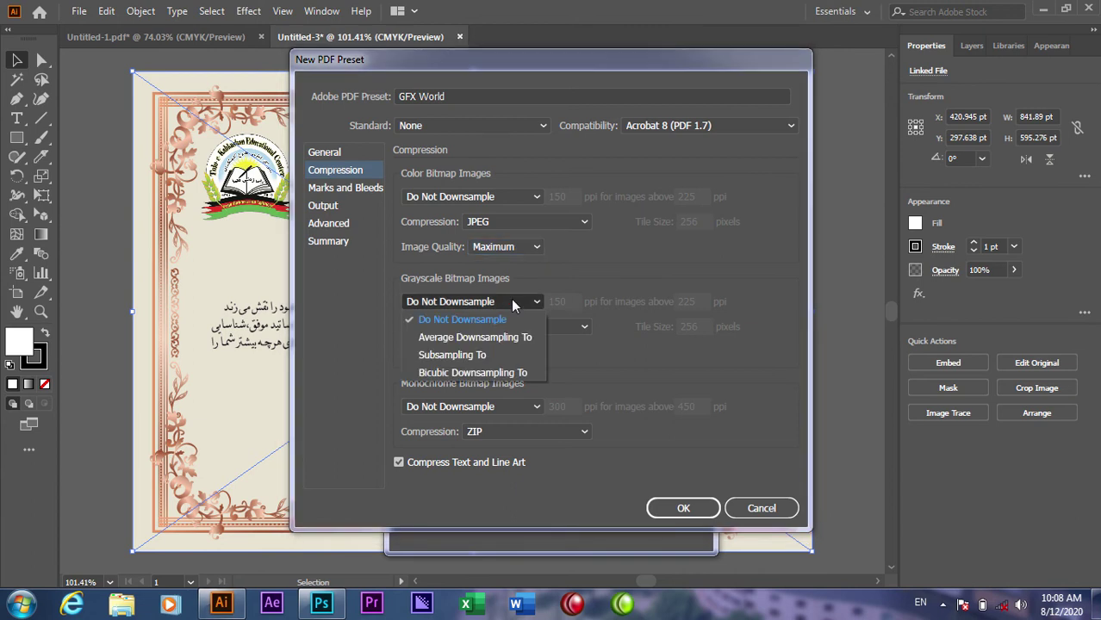
click(511, 302)
click(511, 303)
click(486, 341)
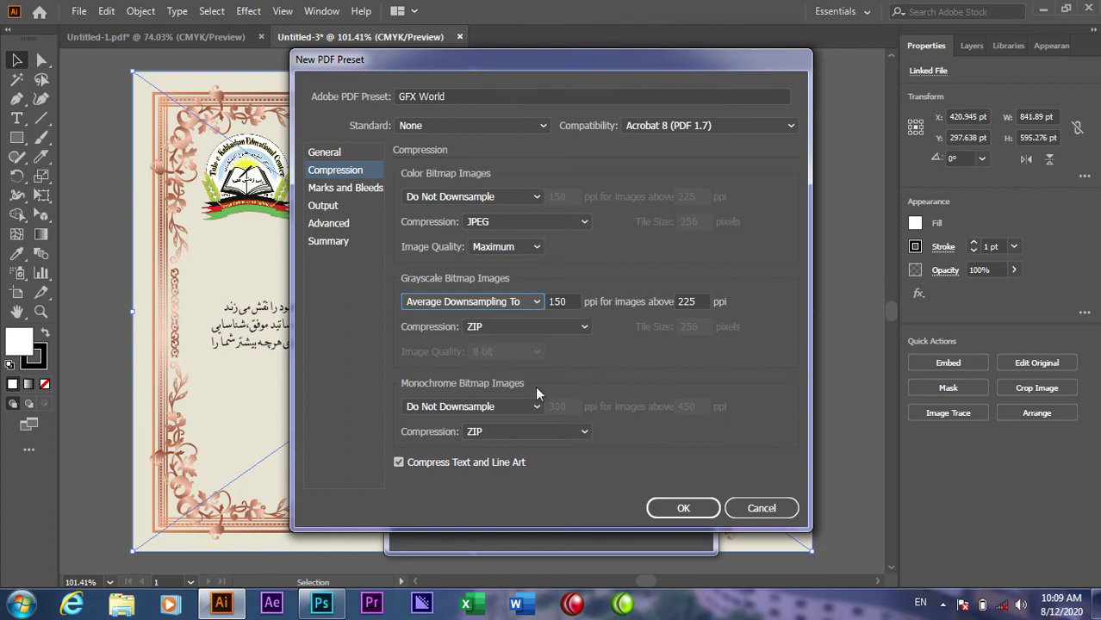
Turn on all printer's marks except color bars, then confirm the GFX World preset
click(360, 191)
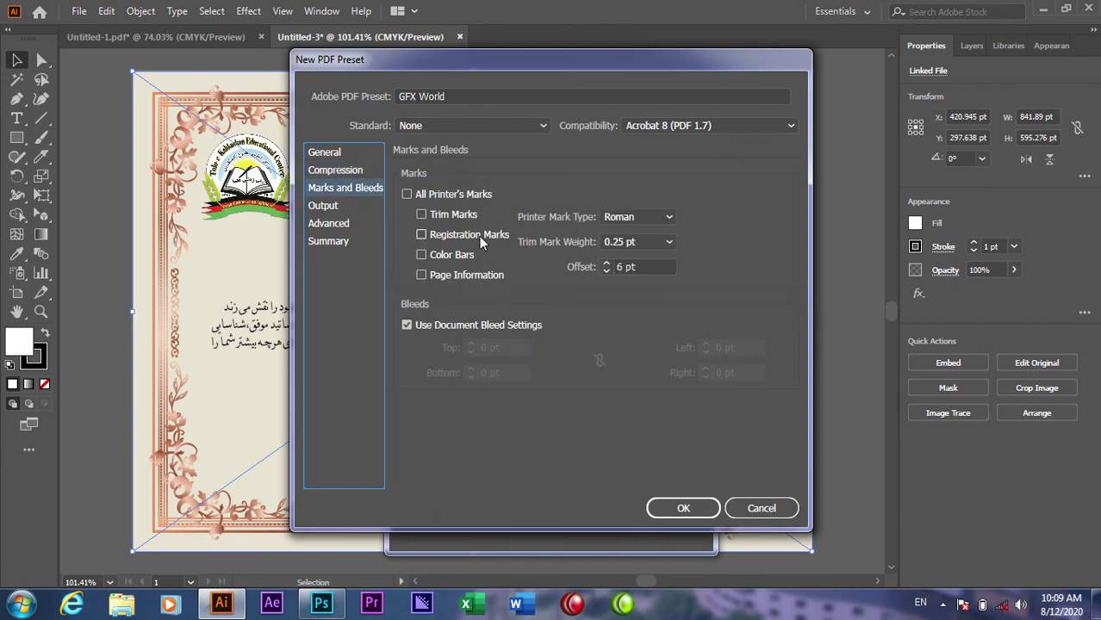
click(406, 194)
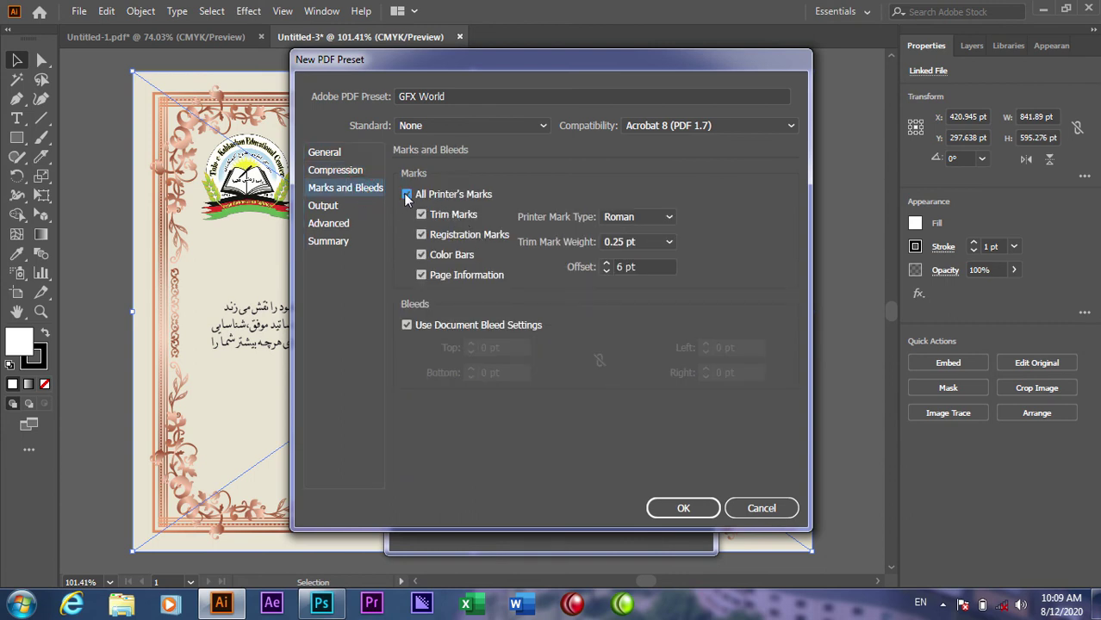
click(421, 256)
click(357, 240)
click(354, 223)
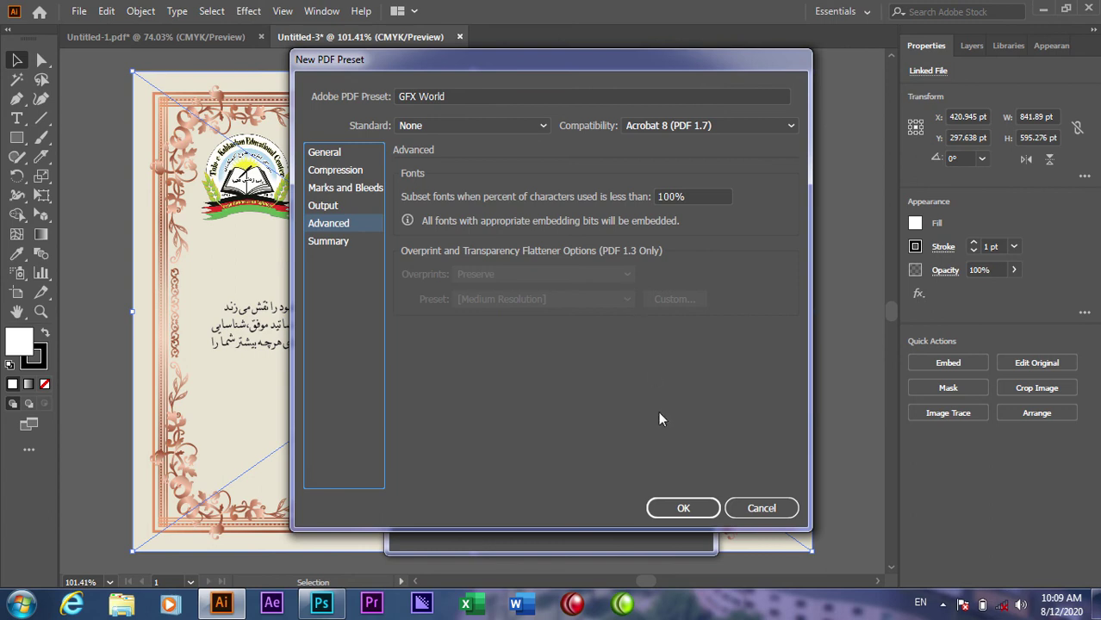
click(682, 508)
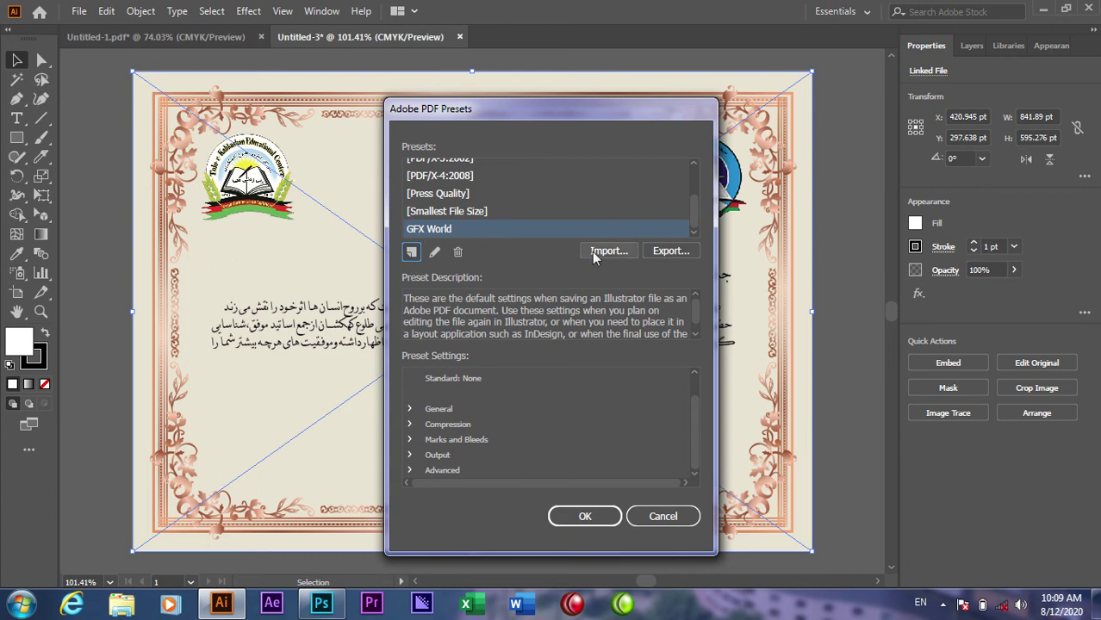
Close the PDF presets list, then review the Print dialog's preset list and cancel without printing
click(585, 516)
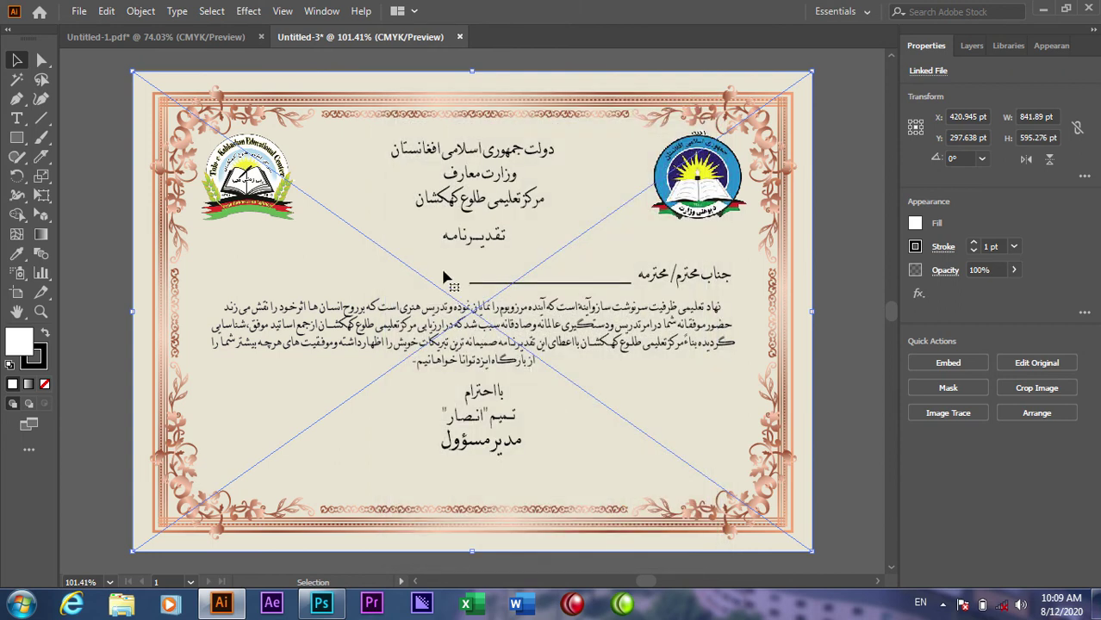
click(78, 11)
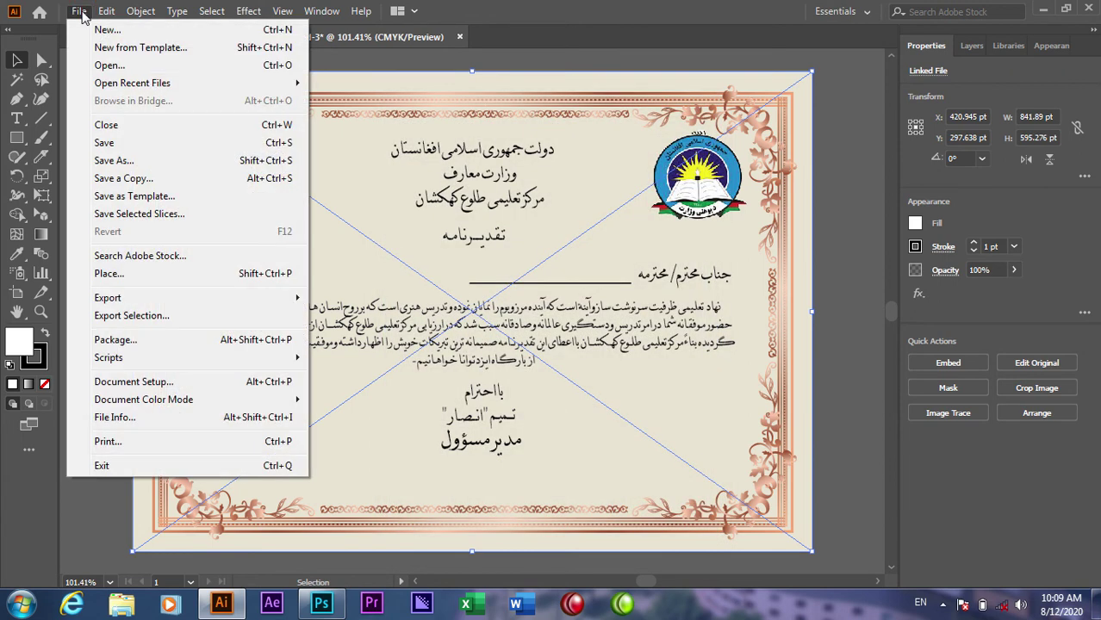
click(150, 451)
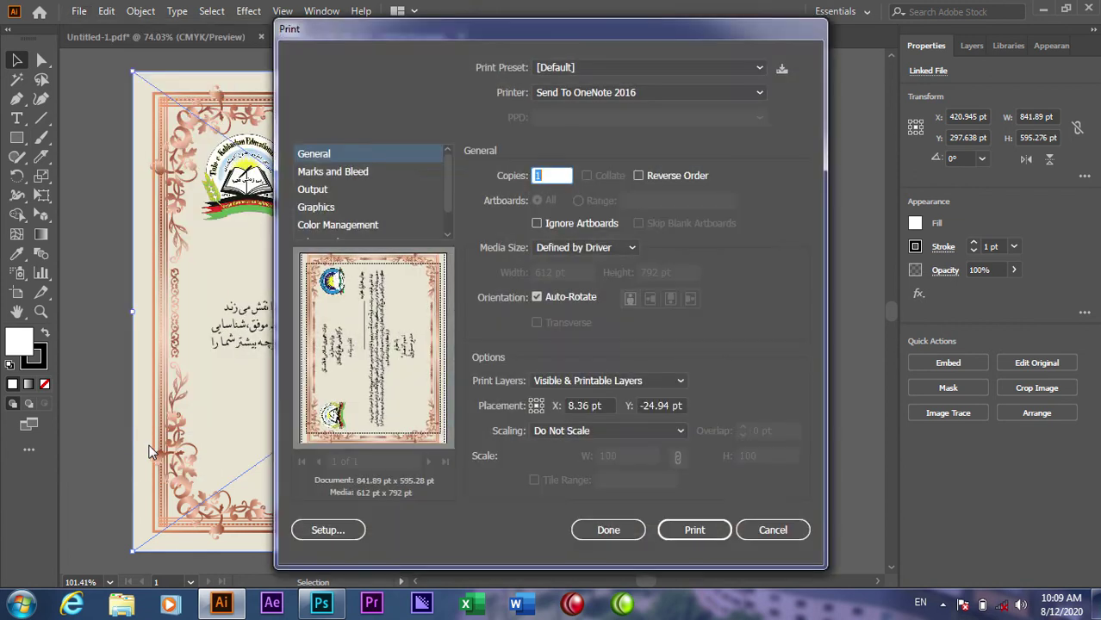
click(667, 68)
click(667, 68)
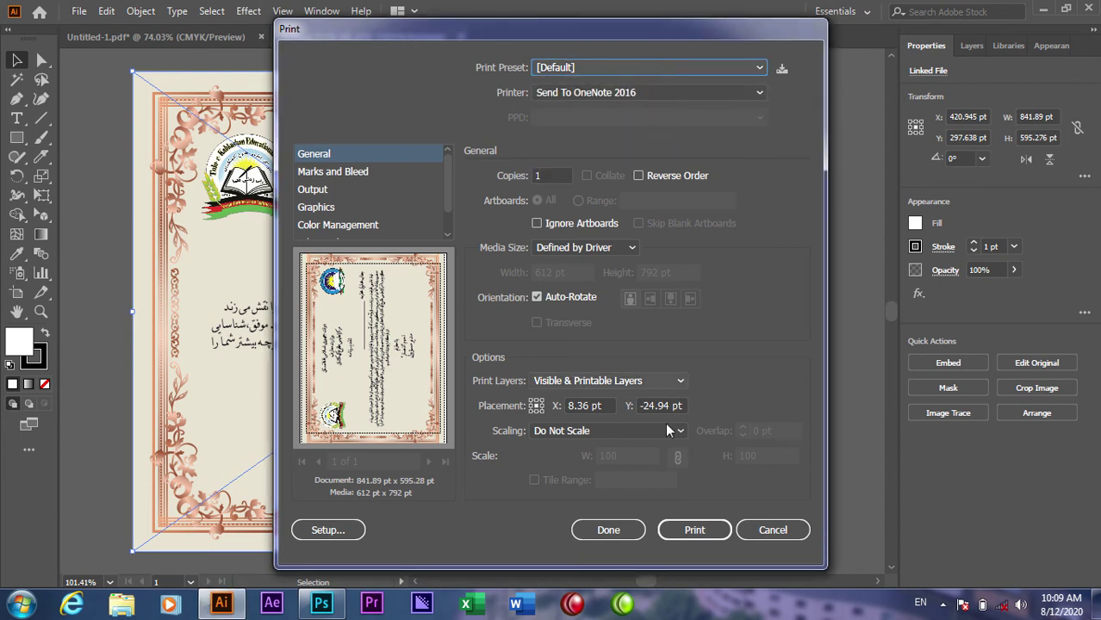
click(772, 530)
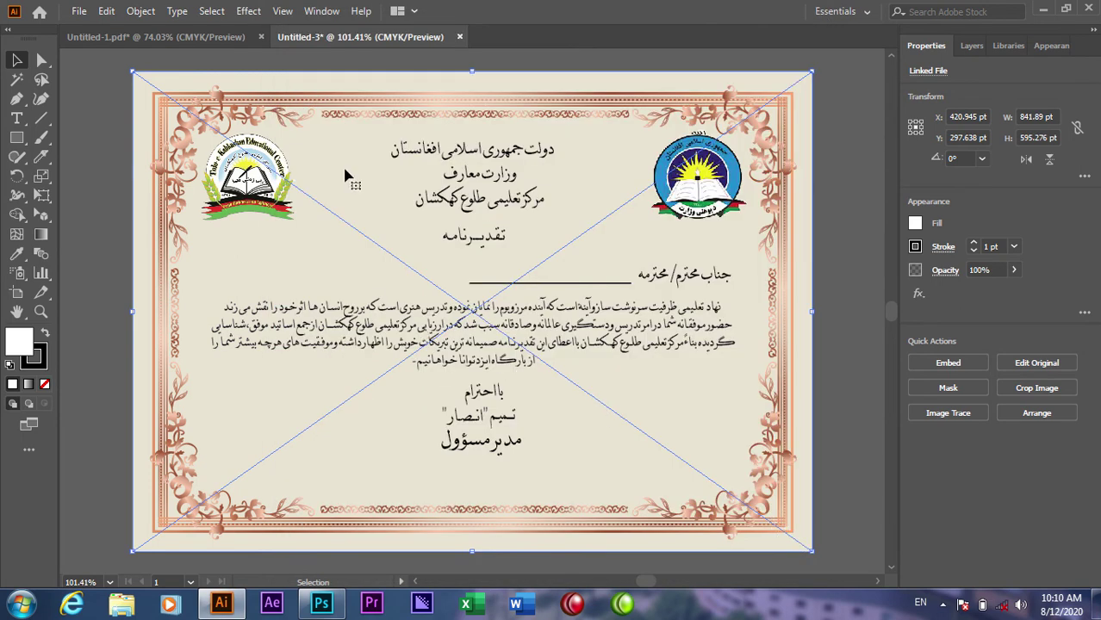
Save the certificate to the Desktop as GFX in Adobe PDF (*.PDF) format
click(79, 10)
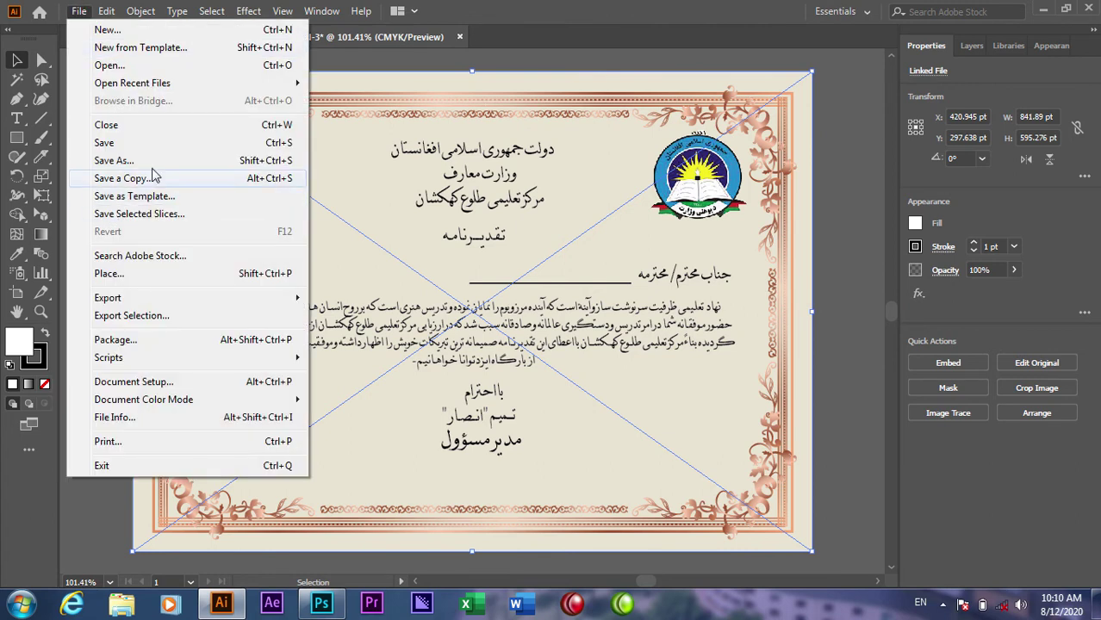
click(138, 162)
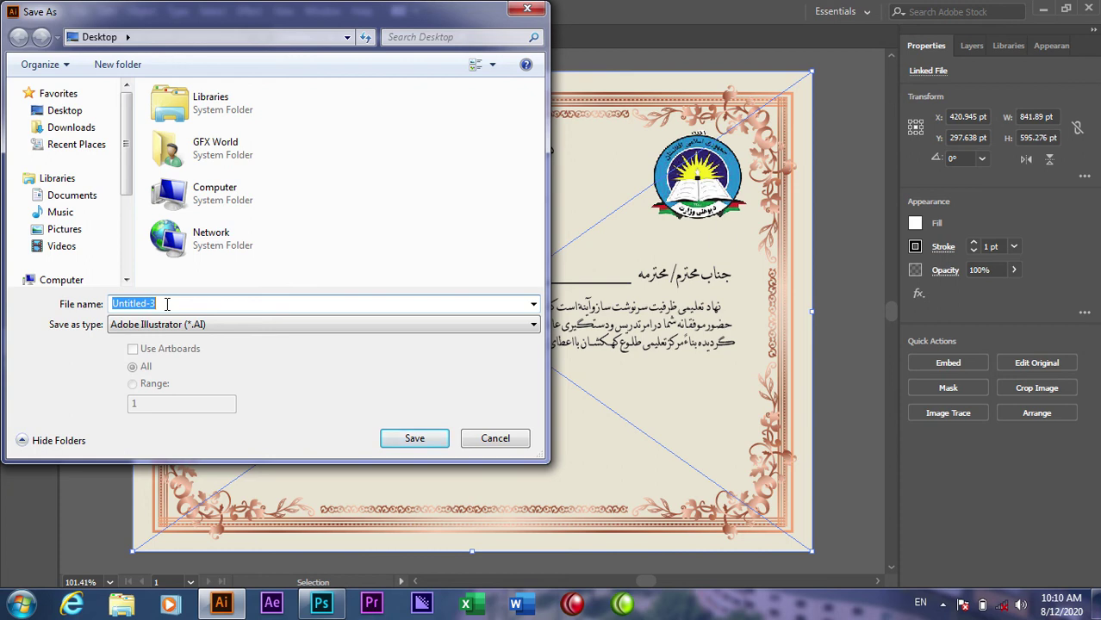
text(GFX)
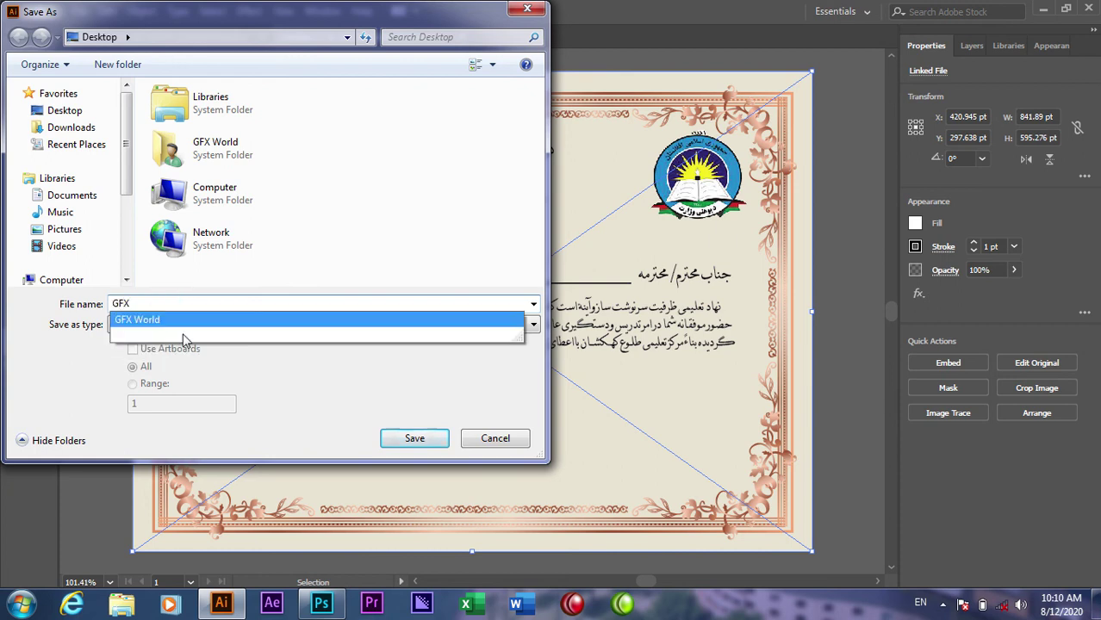
click(250, 377)
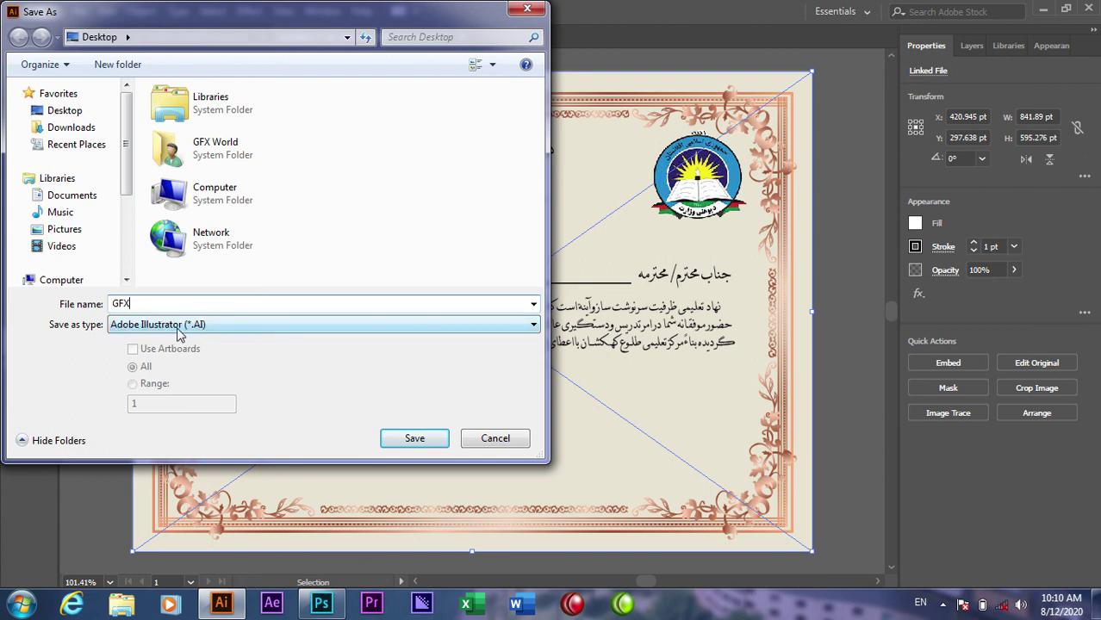
click(250, 327)
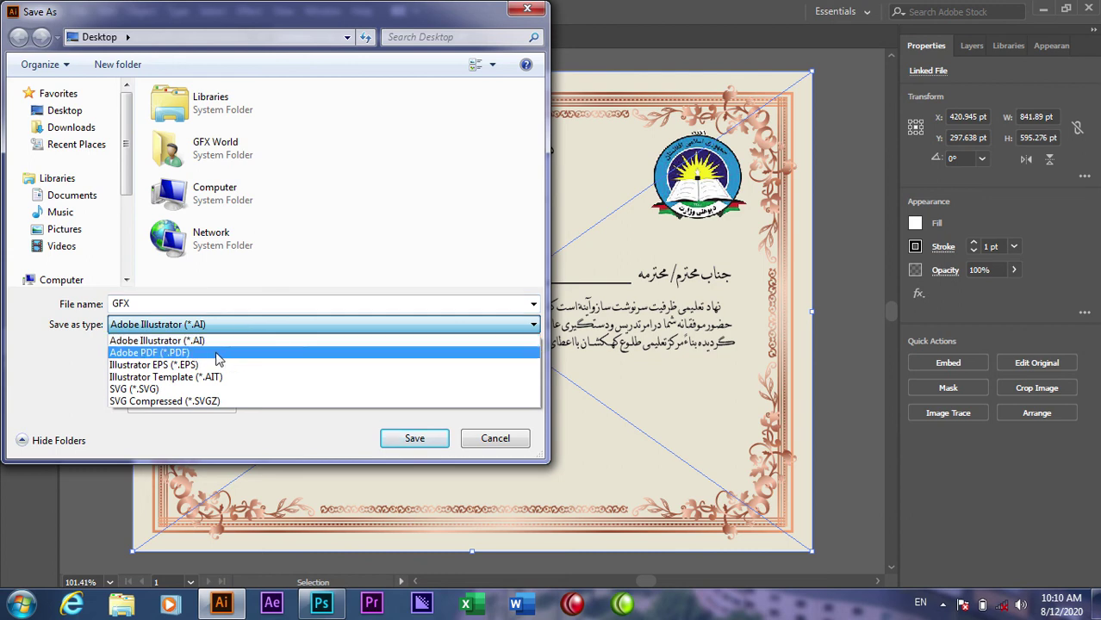
click(215, 353)
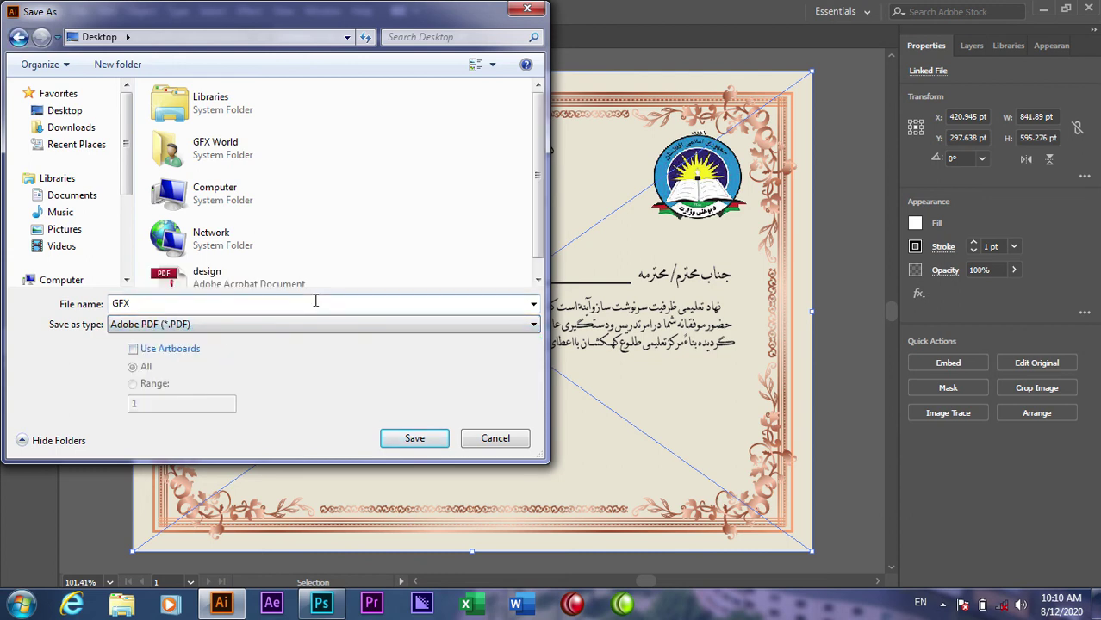
click(404, 441)
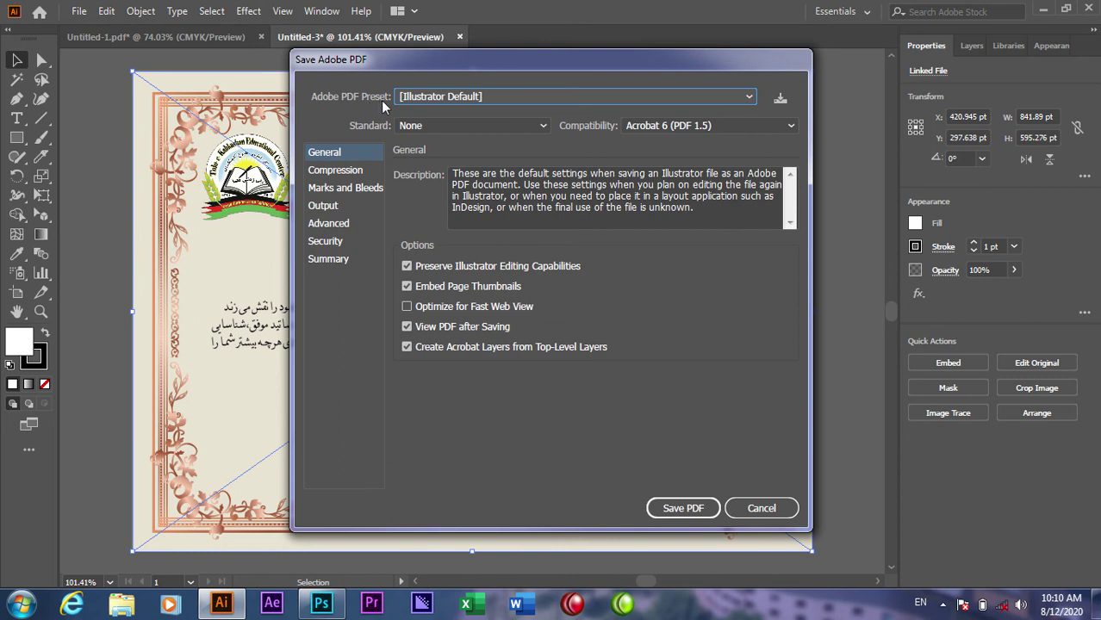
Apply the GFX World PDF preset and save GFX.pdf
click(501, 97)
click(501, 96)
click(526, 97)
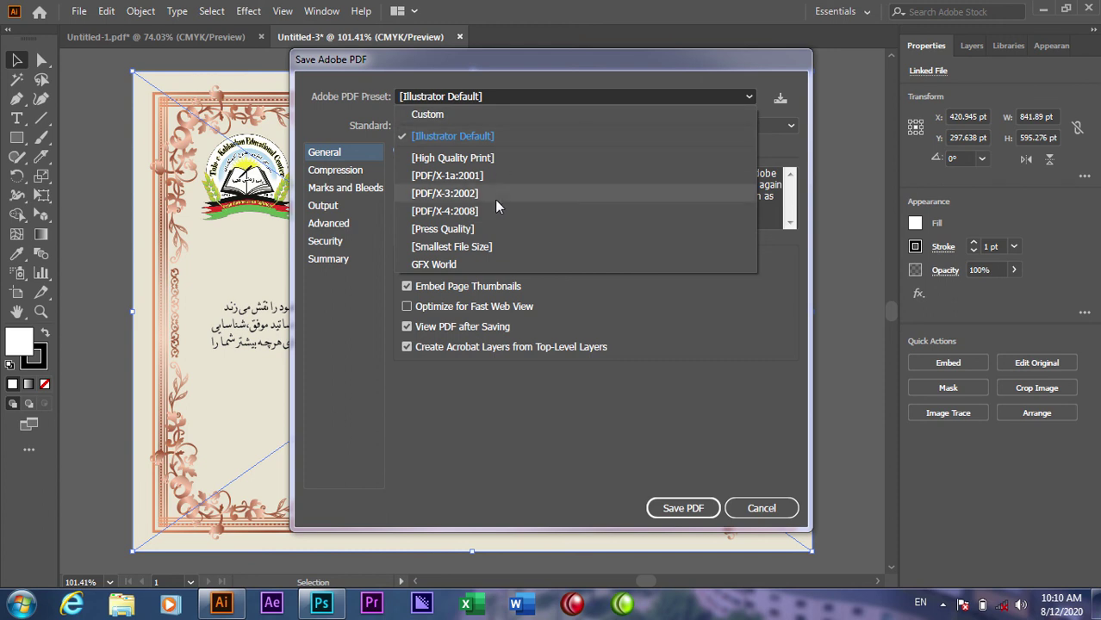
click(454, 265)
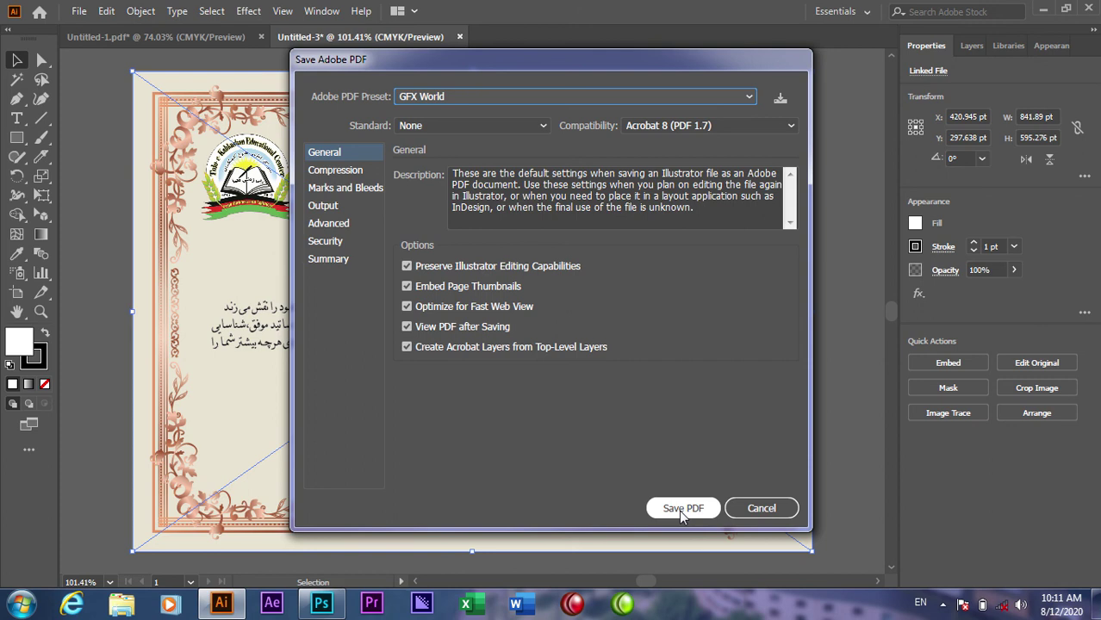
click(682, 509)
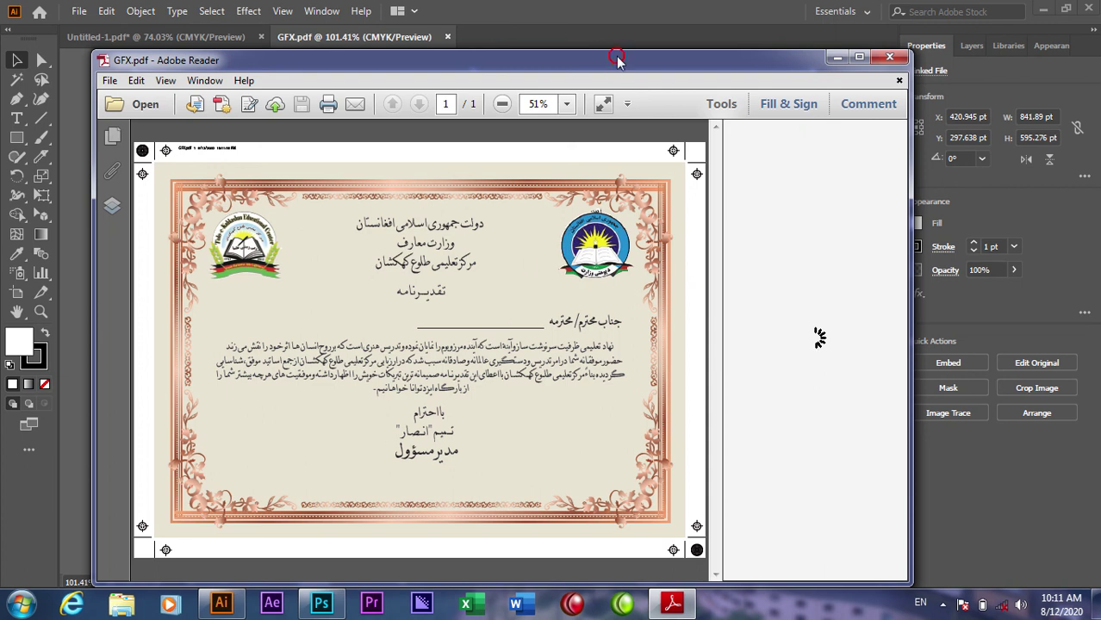
Reposition the Adobe Reader window to review GFX.pdf's printer's marks, then close it
drag(613, 58, 646, 32)
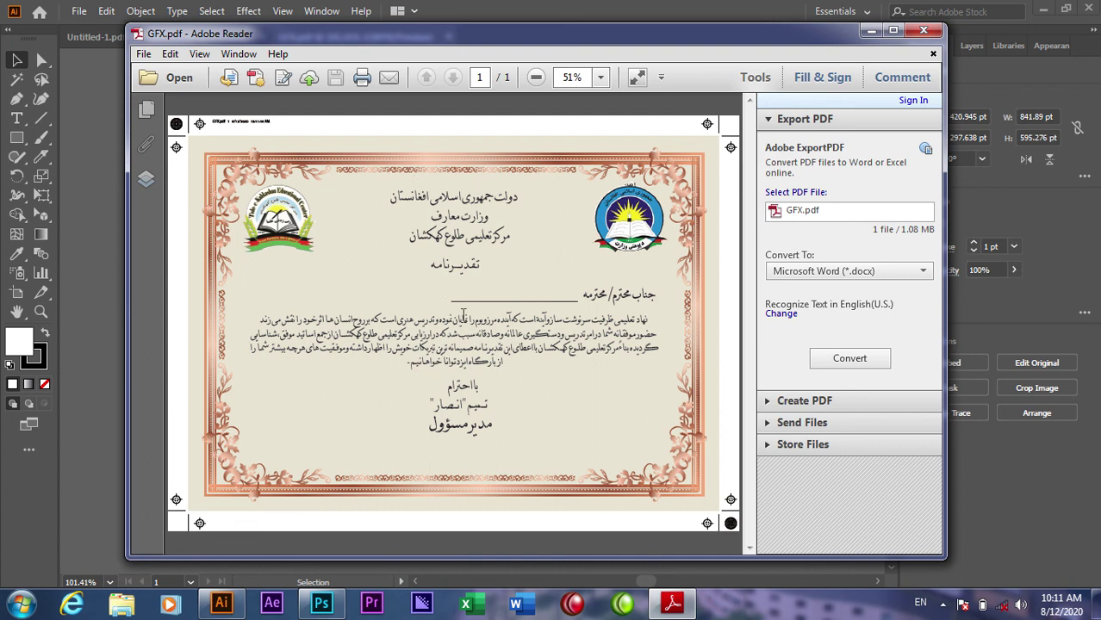
click(923, 31)
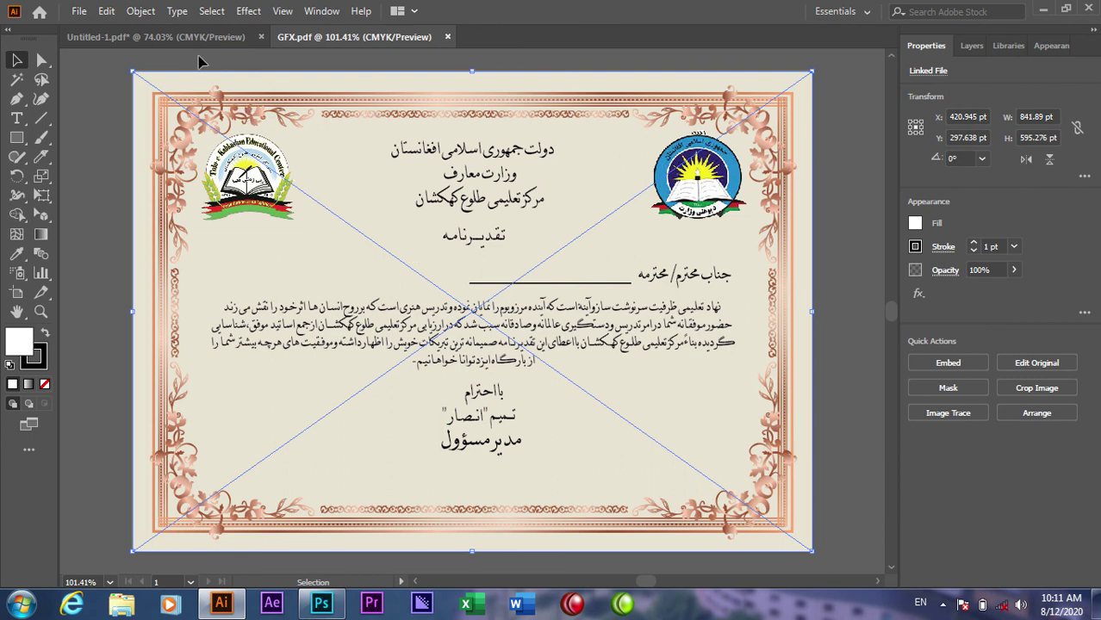
click(106, 11)
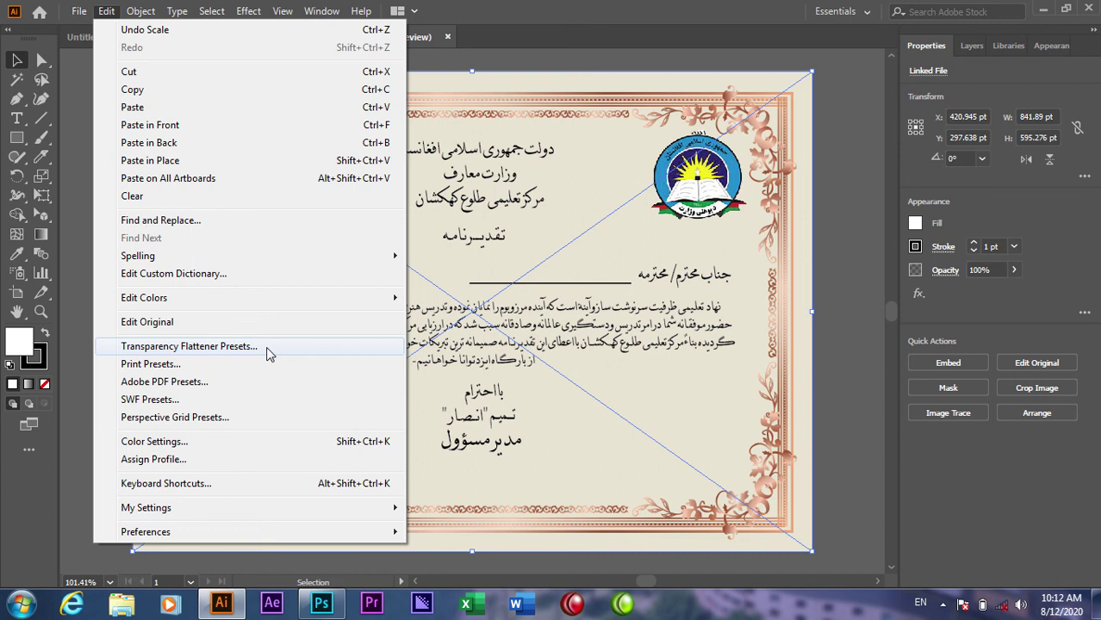
click(610, 260)
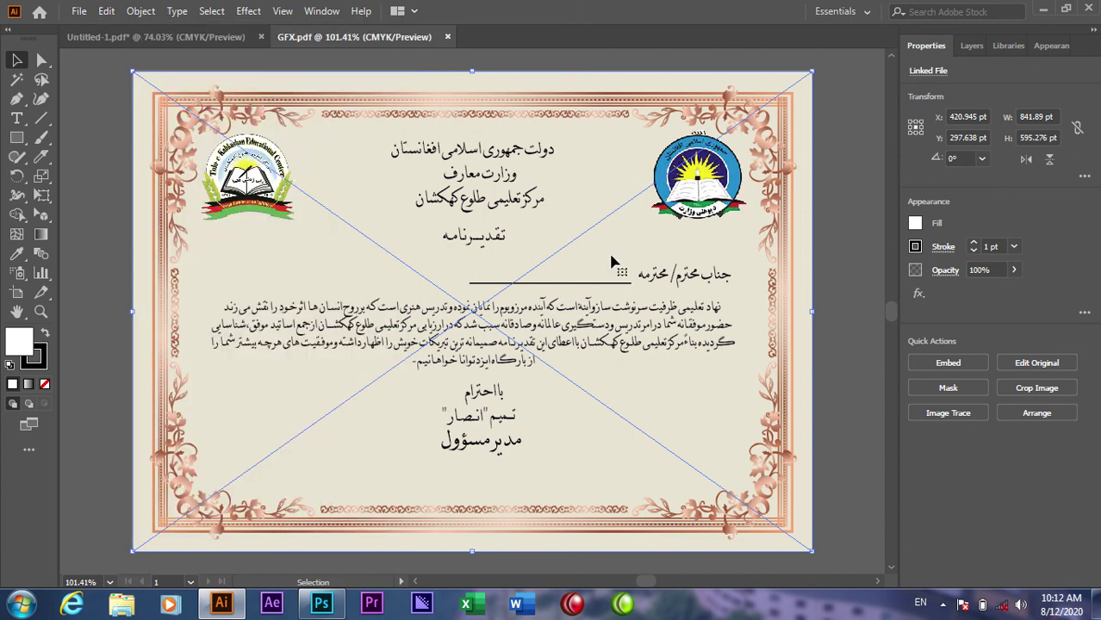